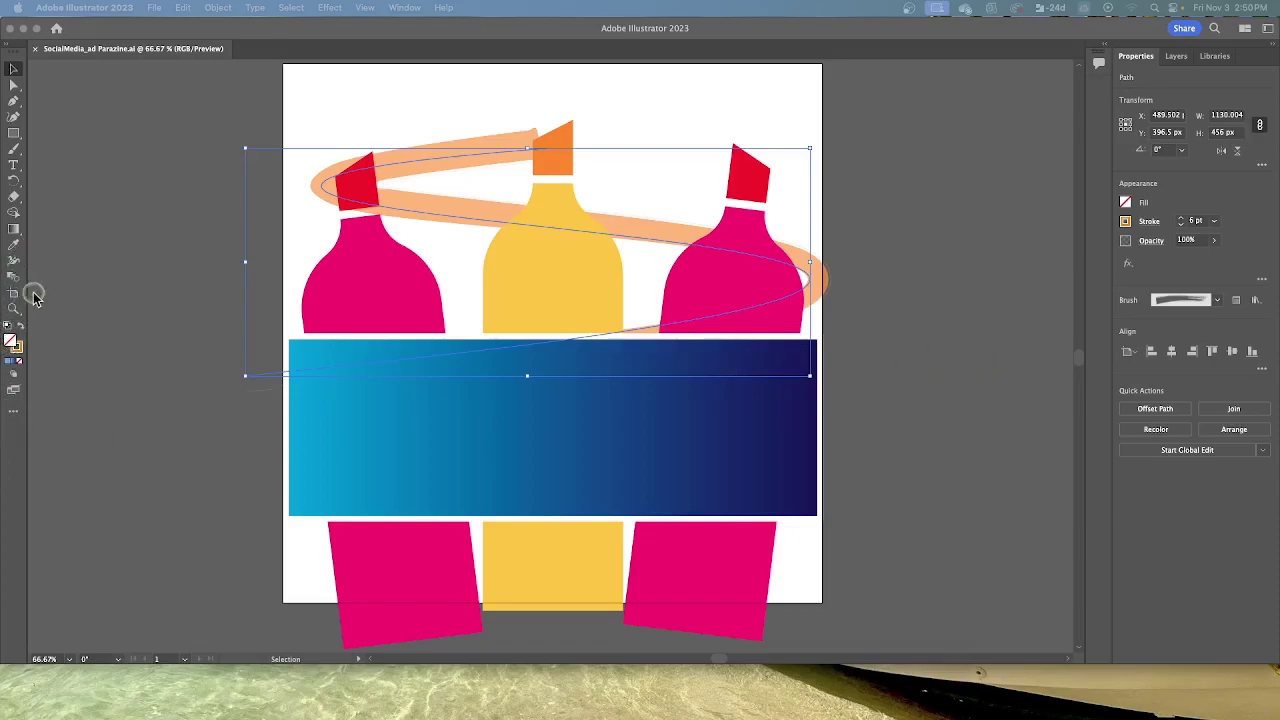
- Switch to the Type tool and deselect the orange looping stroke
{"action": "left_click", "coordinate": [16, 168]}
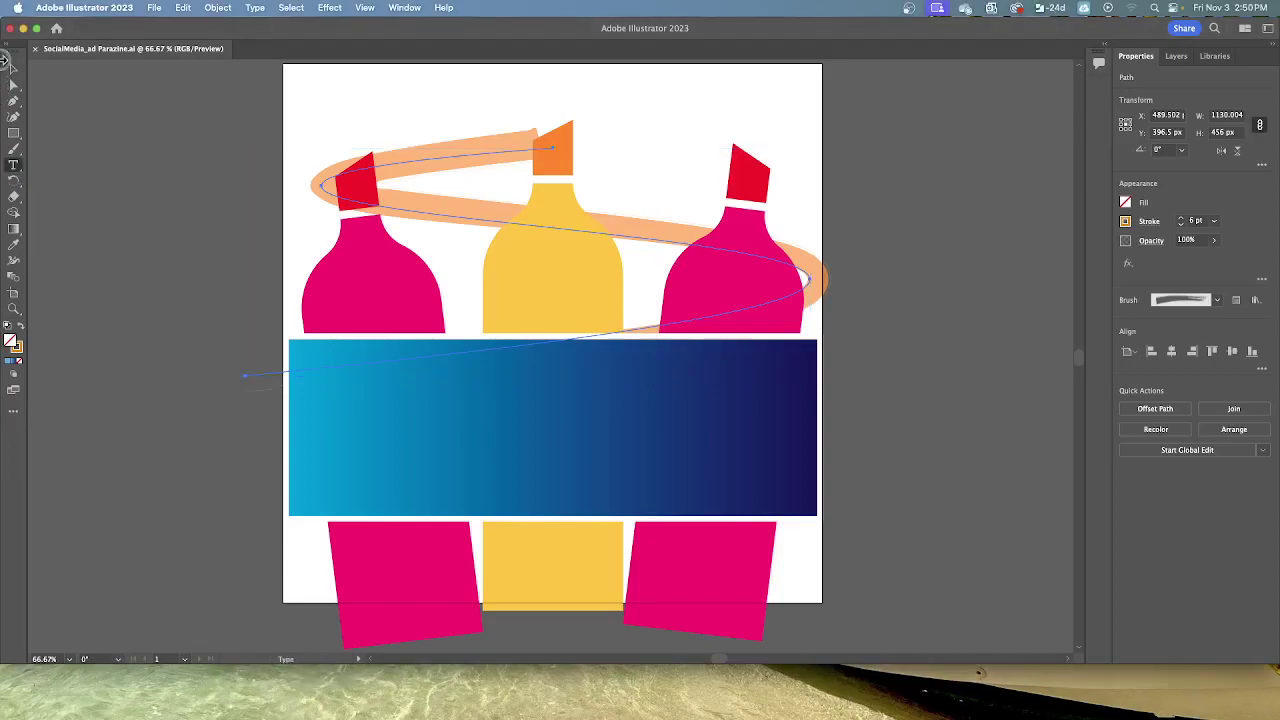
{"action": "left_click", "coordinate": [292, 7]}
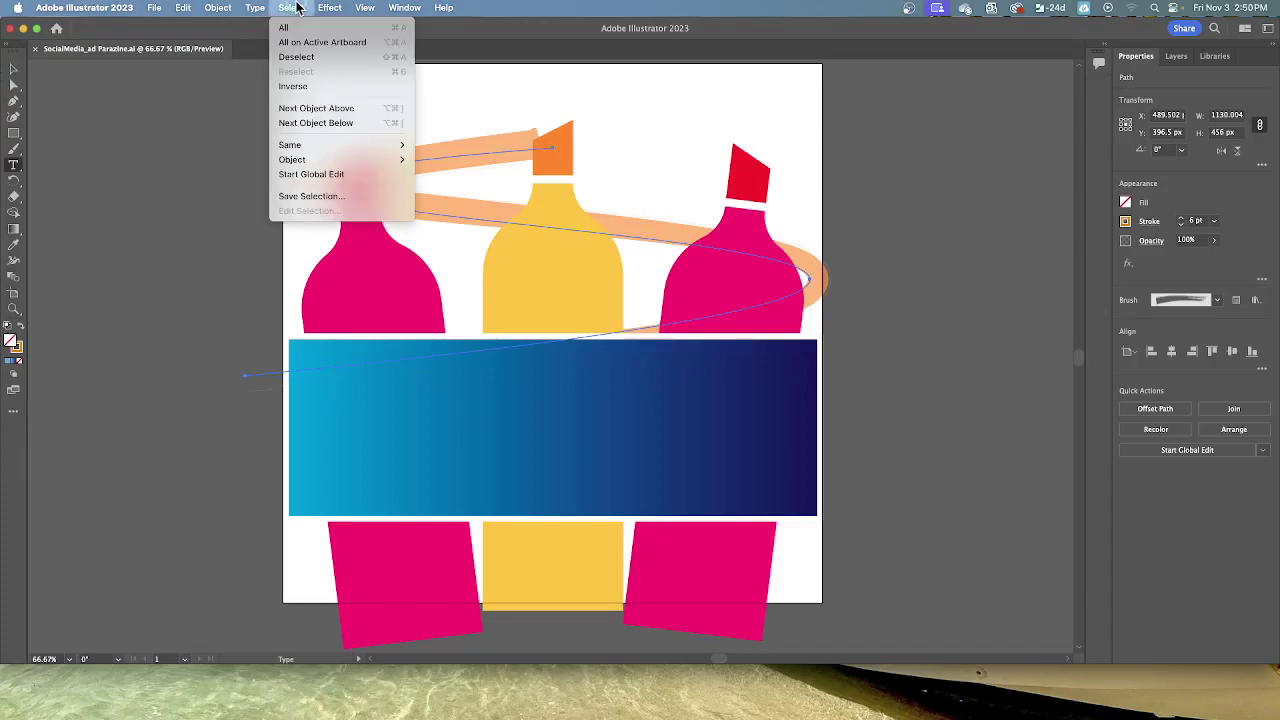
{"action": "left_click", "coordinate": [284, 55]}
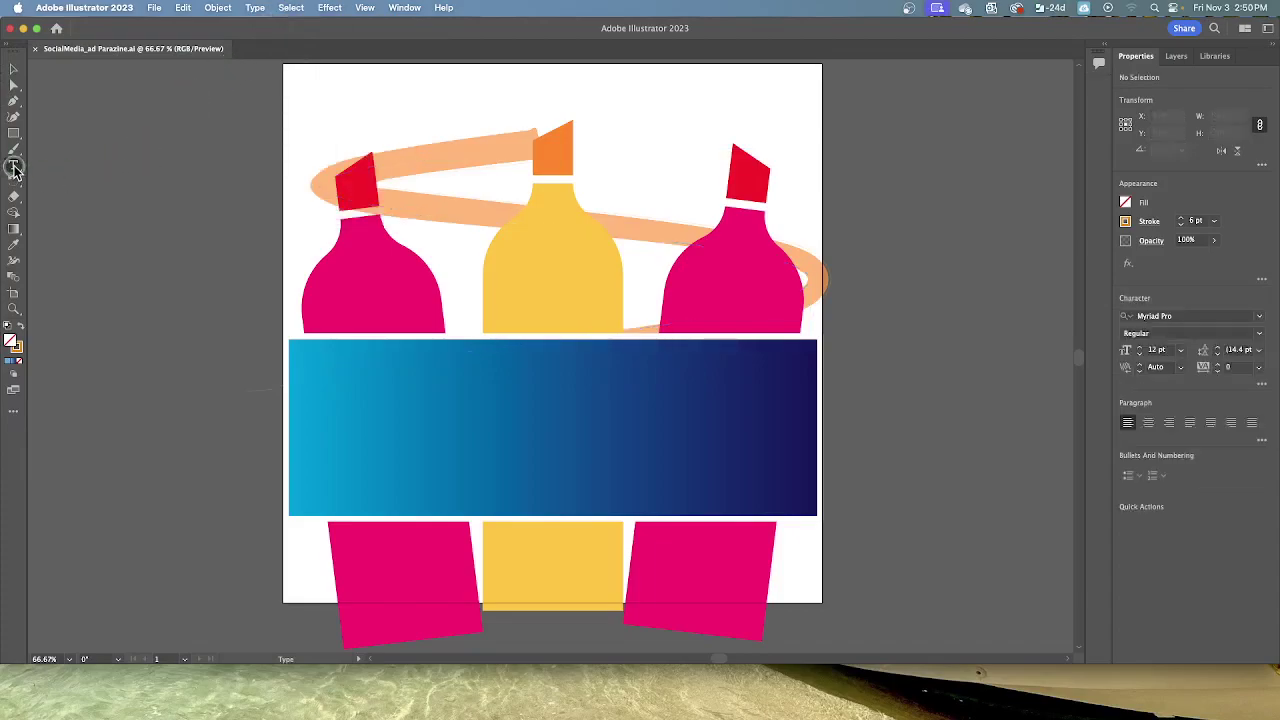
- Add the text 'ART SUPPLIES' mid-banner, replacing the Lorem Ipsum placeholder
{"action": "left_click", "coordinate": [493, 428]}
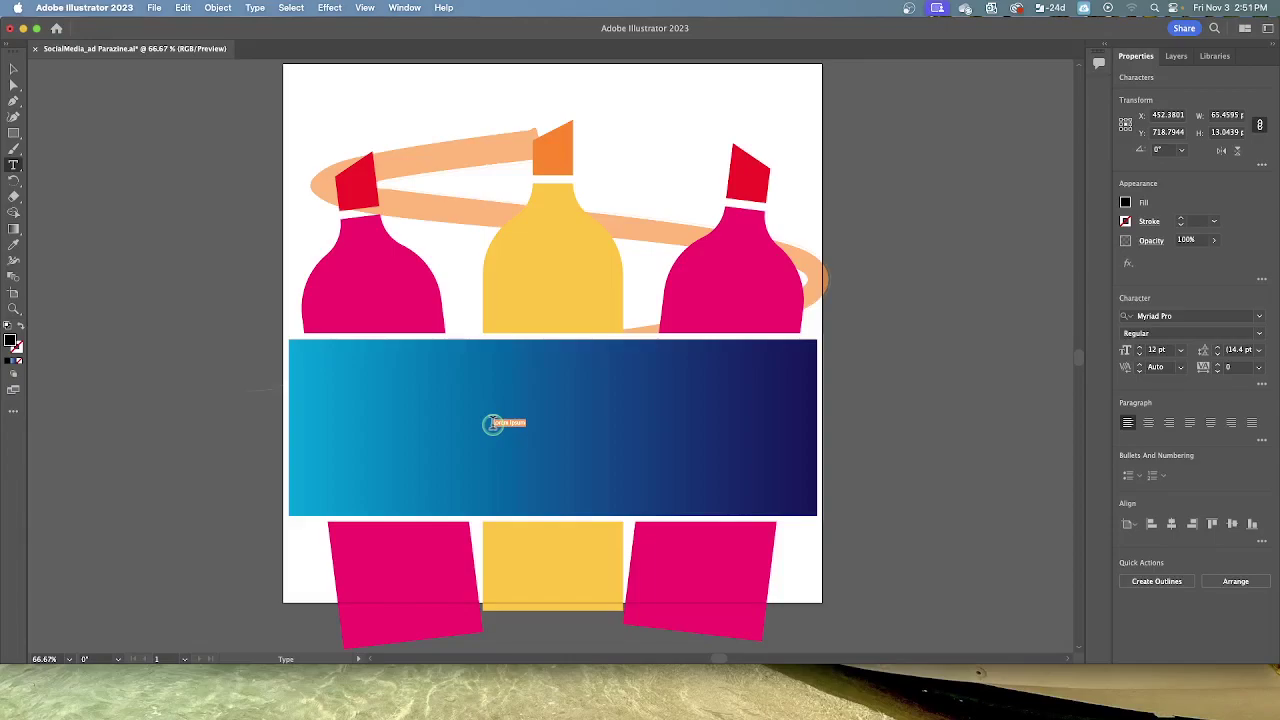
{"action": "key", "text": "BackSpace"}
{"action": "left_click", "coordinate": [14, 69]}
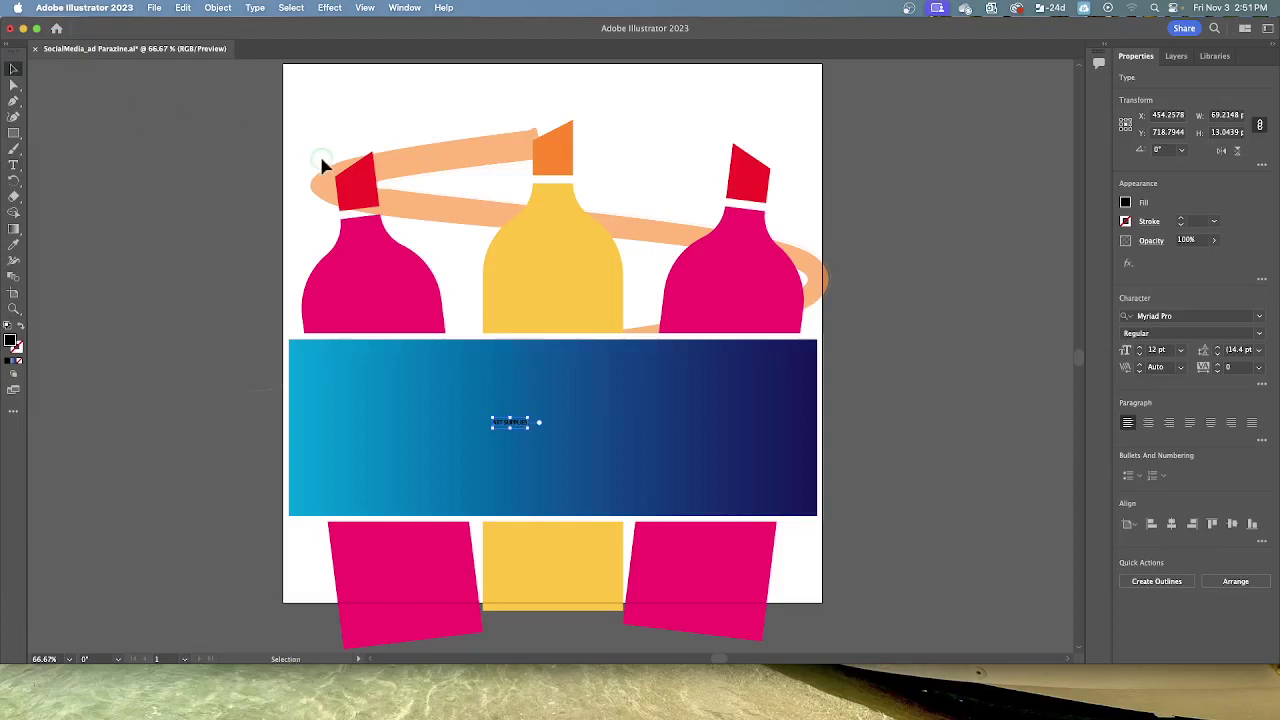
- Fill the ART SUPPLIES text with an orange swatch
{"action": "left_click", "coordinate": [1125, 204]}
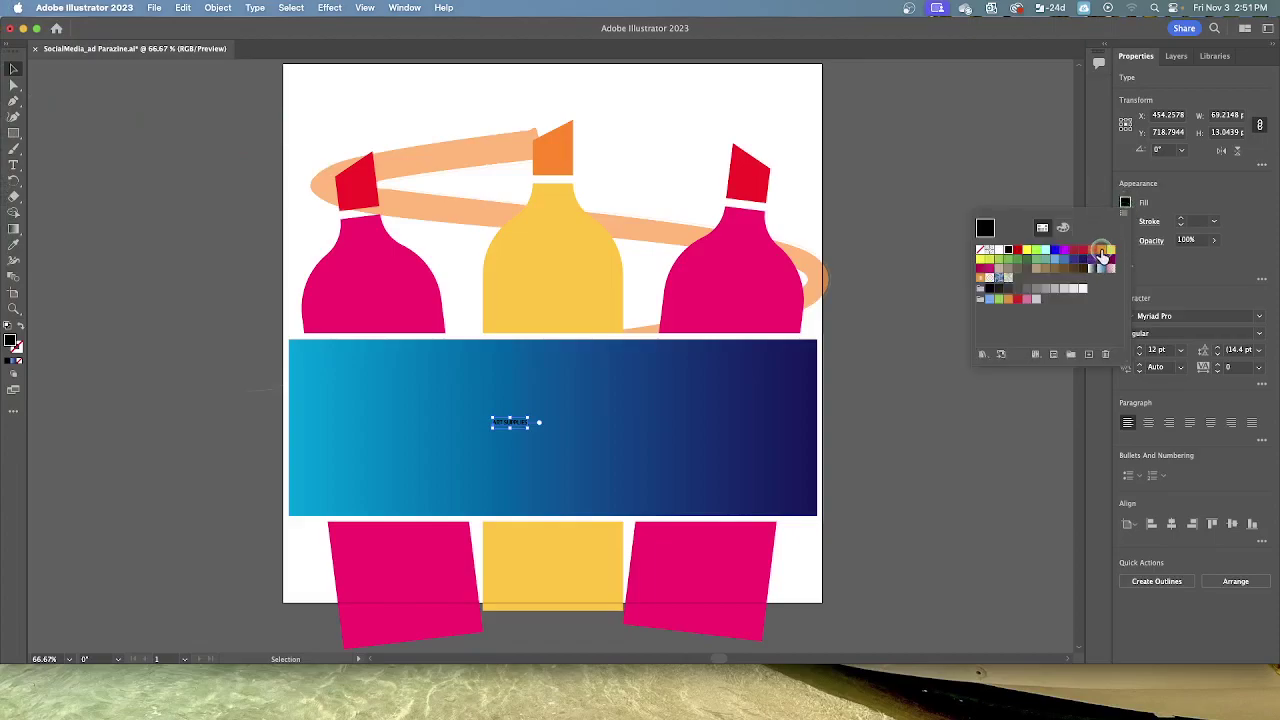
{"action": "left_click", "coordinate": [1101, 250]}
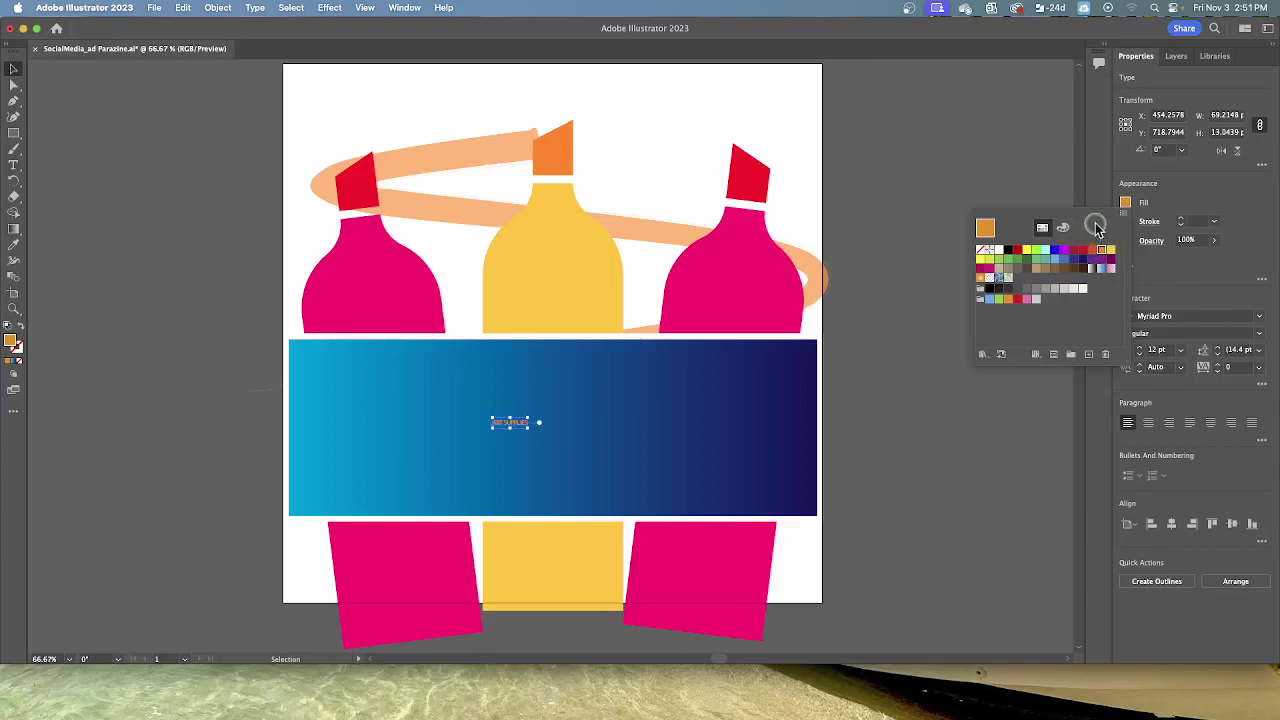
{"action": "left_click", "coordinate": [1187, 278]}
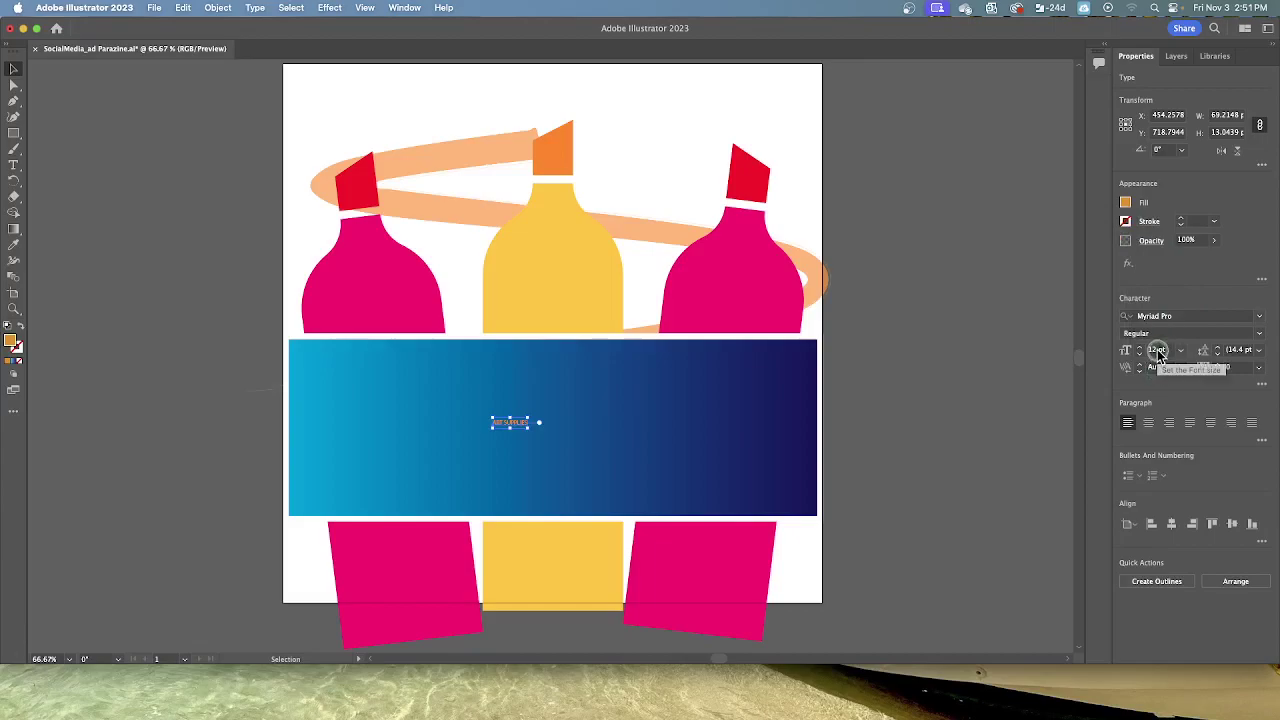
- Set the ART SUPPLIES font size to 73 pt
{"action": "left_click", "coordinate": [1158, 352]}
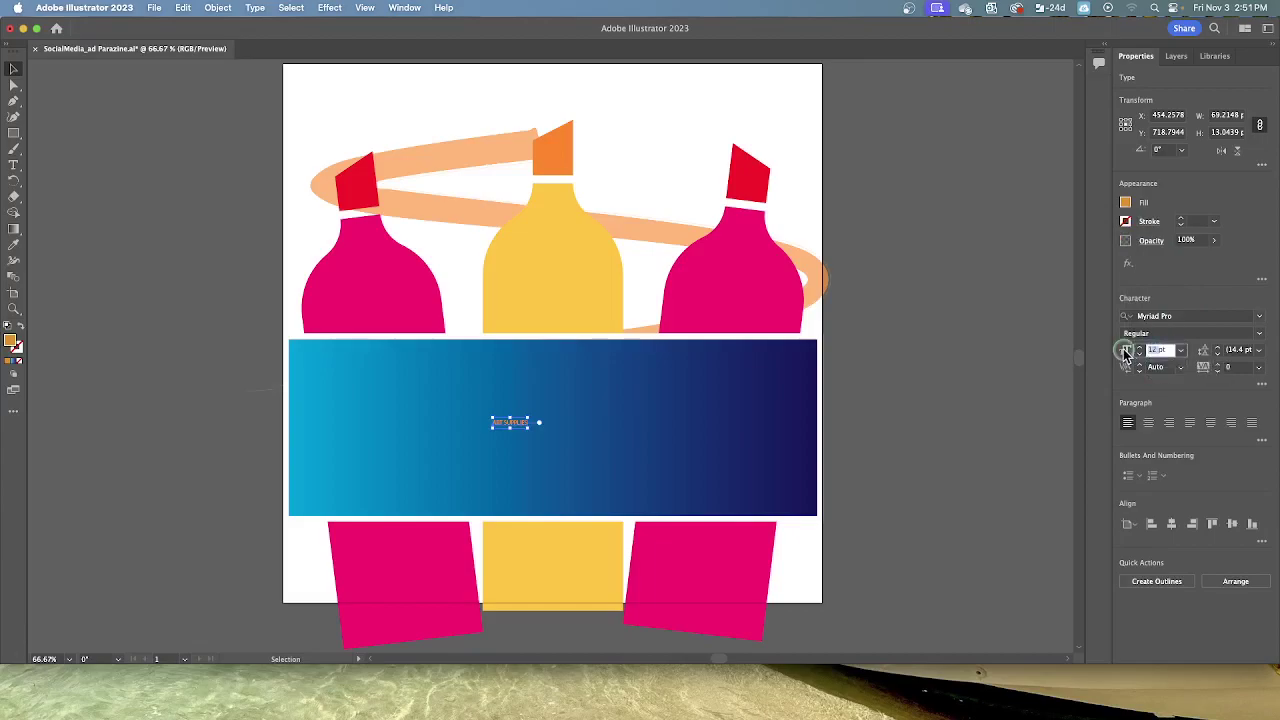
{"action": "key", "text": "BackSpace"}
{"action": "type", "text": "73pt"}
{"action": "key", "text": "Return"}
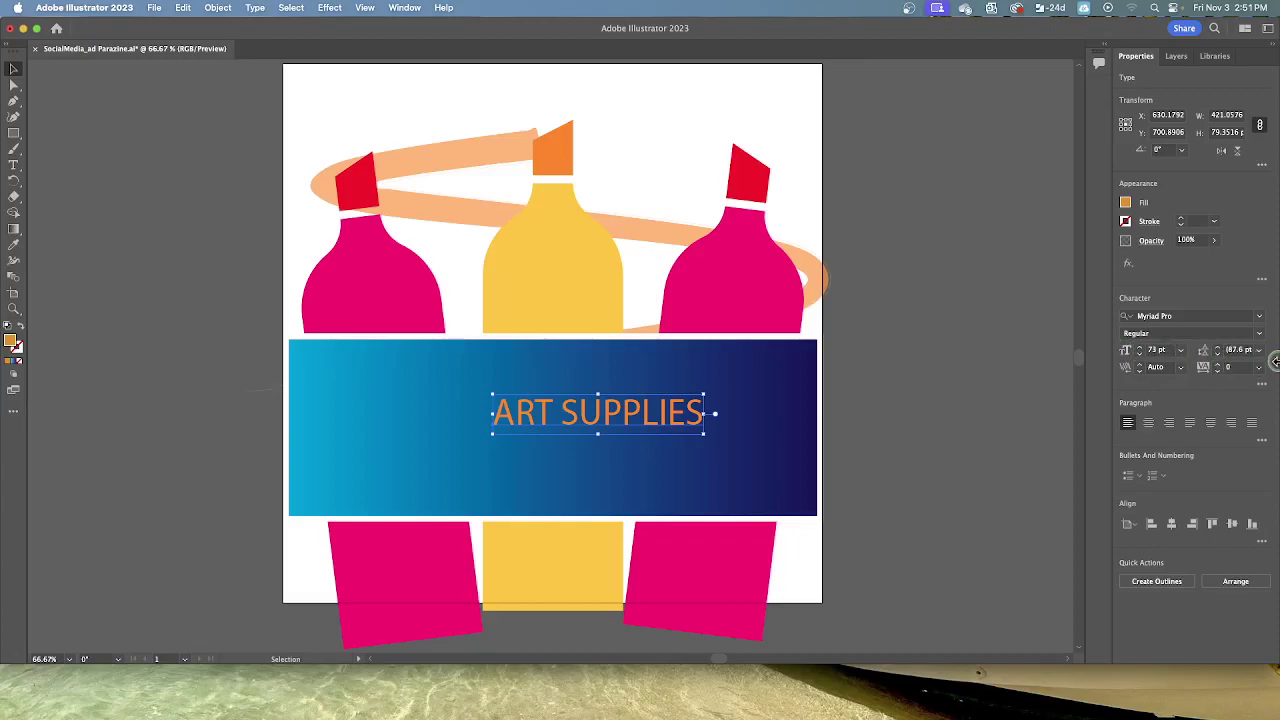
- Widen the ART SUPPLIES letter spacing (tracking) to 30
{"action": "left_click", "coordinate": [1237, 372]}
{"action": "left_click", "coordinate": [1245, 372]}
{"action": "left_click", "coordinate": [1205, 368]}
{"action": "type", "text": "30"}
{"action": "key", "text": "Return"}
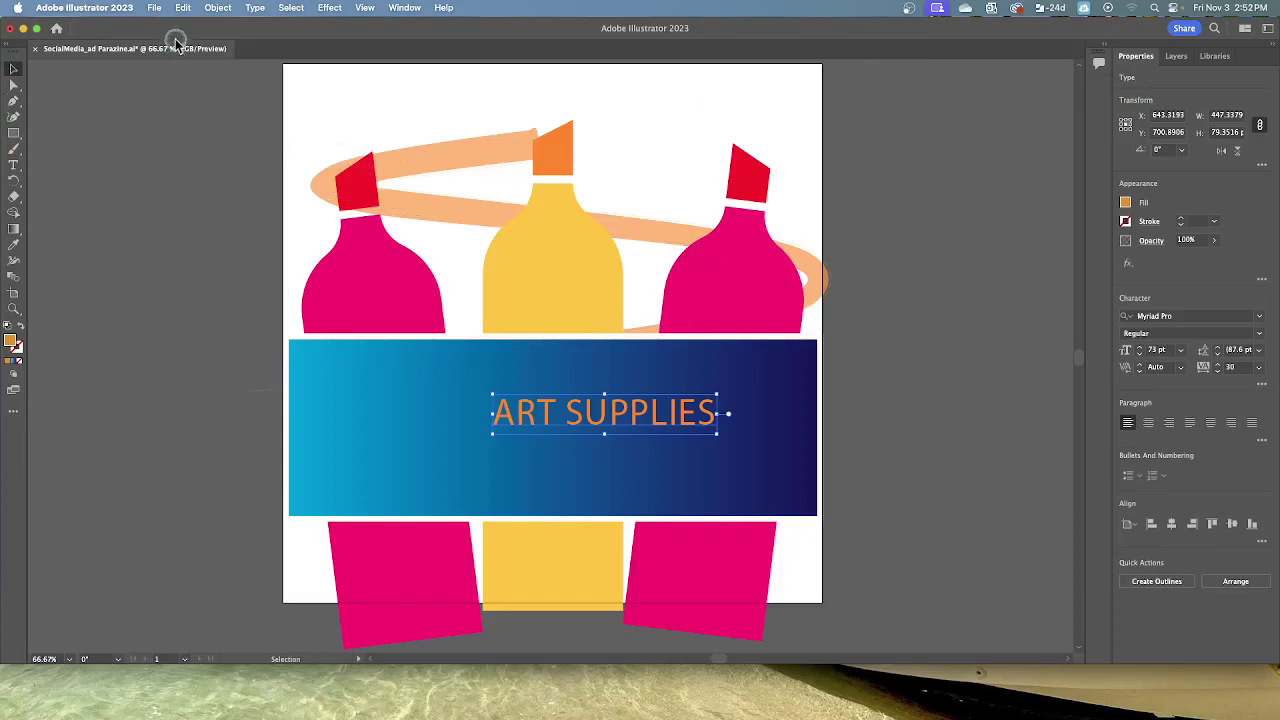
- Copy and paste ART SUPPLIES, then stack both copies at the banner's left
{"action": "left_click", "coordinate": [186, 8]}
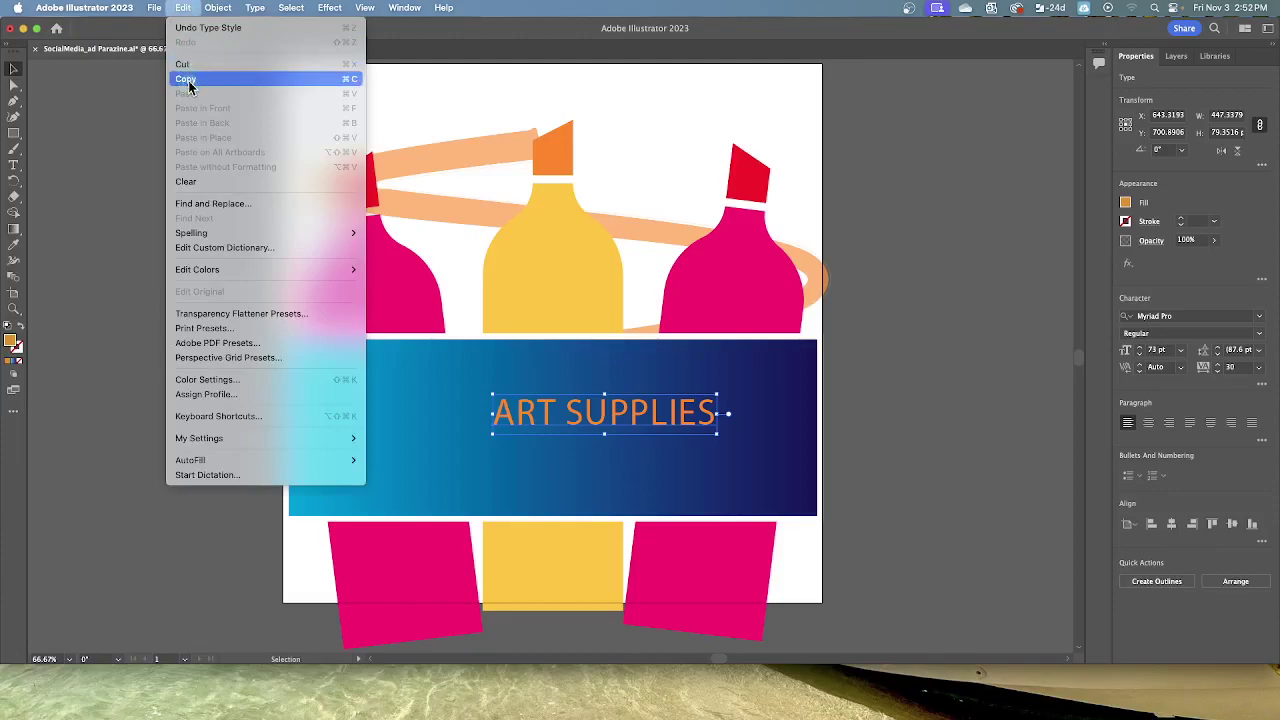
{"action": "left_click", "coordinate": [186, 79]}
{"action": "left_click", "coordinate": [184, 9]}
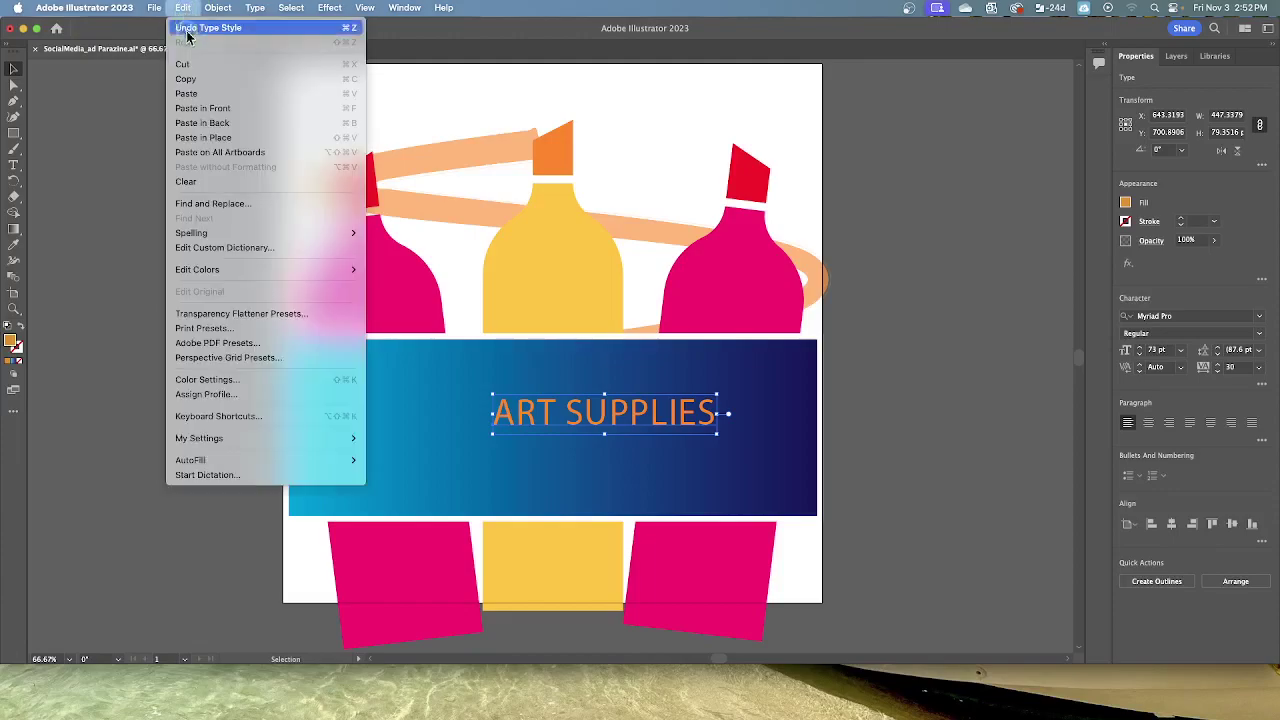
{"action": "left_click", "coordinate": [187, 95]}
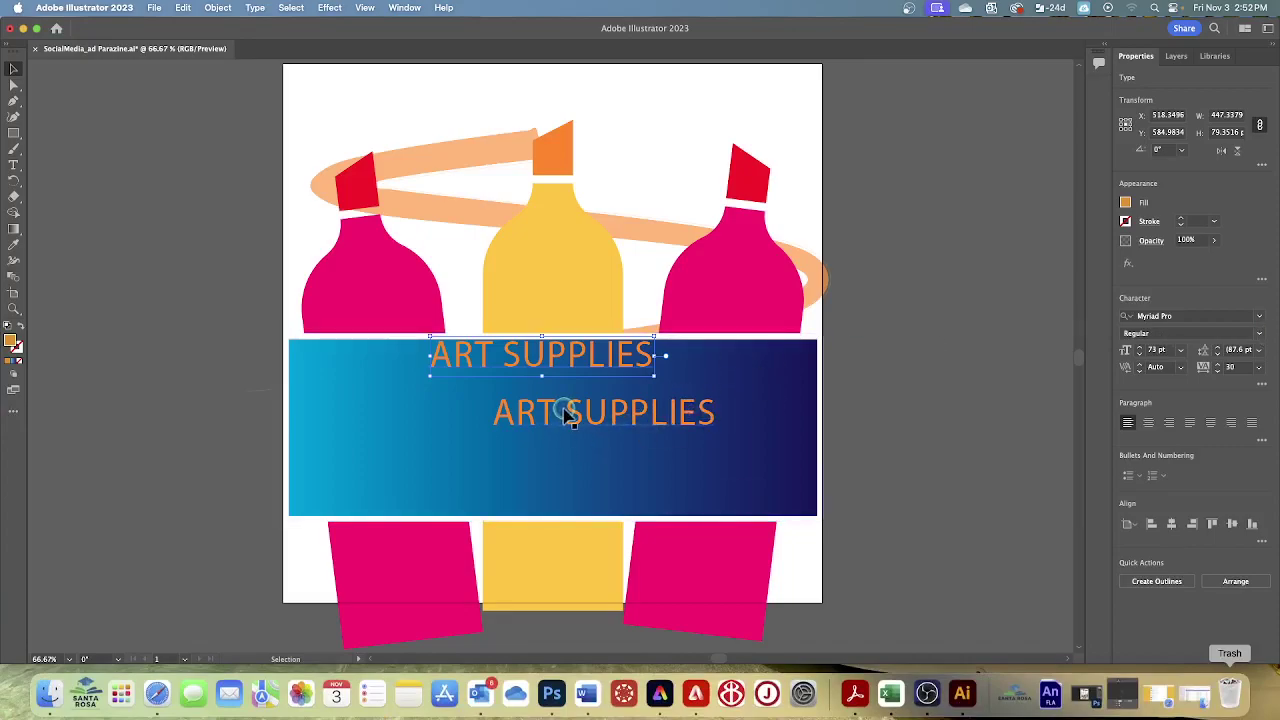
{"action": "left_click_drag", "start_coordinate": [566, 414], "coordinate": [412, 460]}
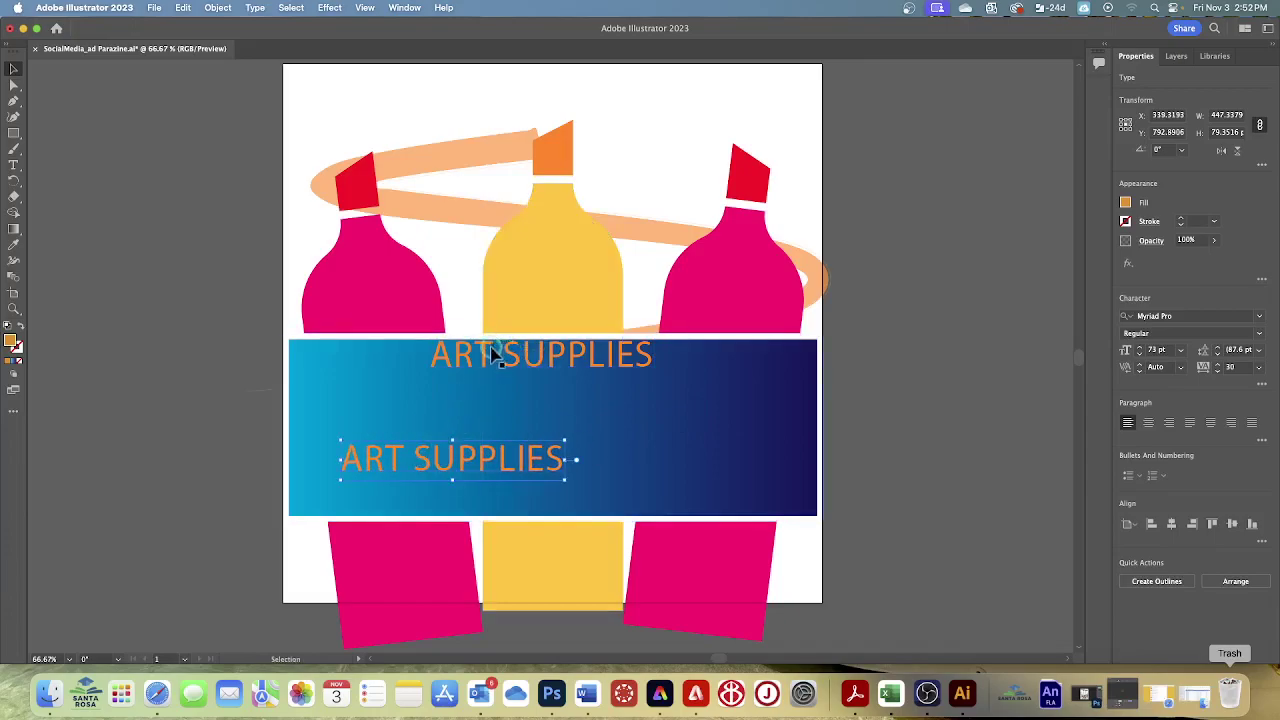
{"action": "left_click_drag", "start_coordinate": [491, 356], "coordinate": [401, 389]}
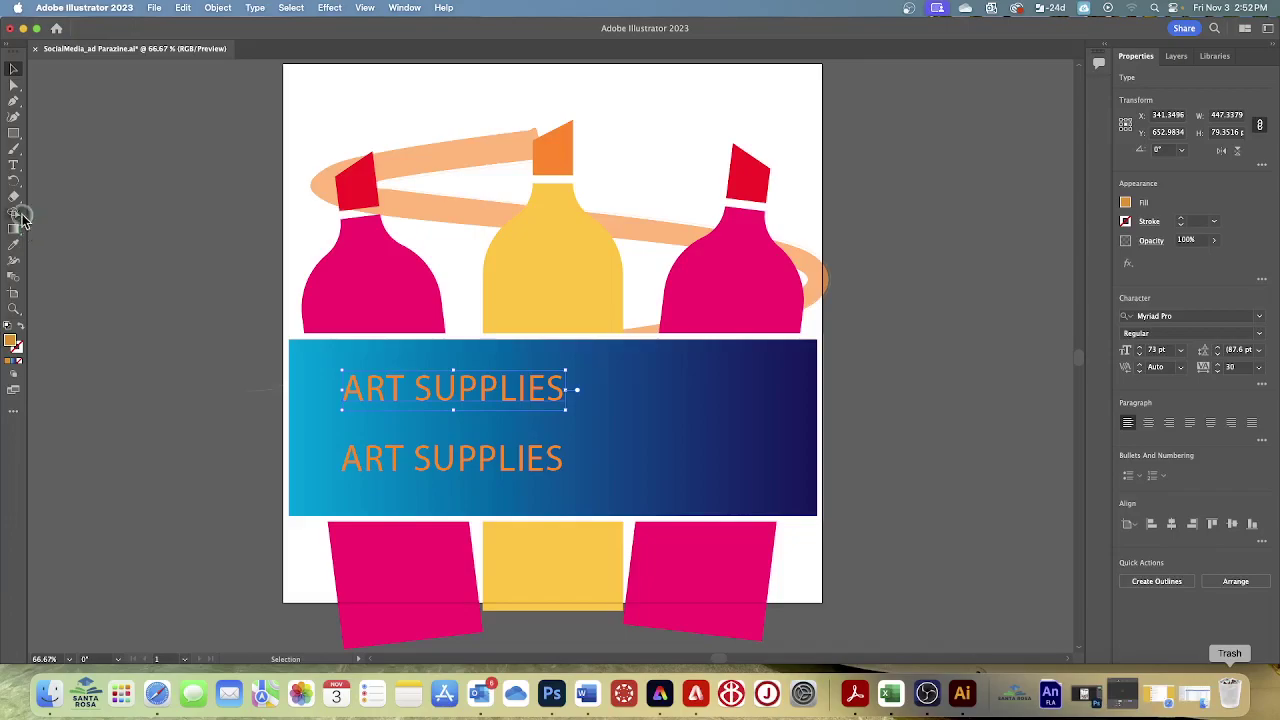
- Replace the upper ART SUPPLIES line's text with 'CRAFTY'
{"action": "left_click", "coordinate": [13, 164]}
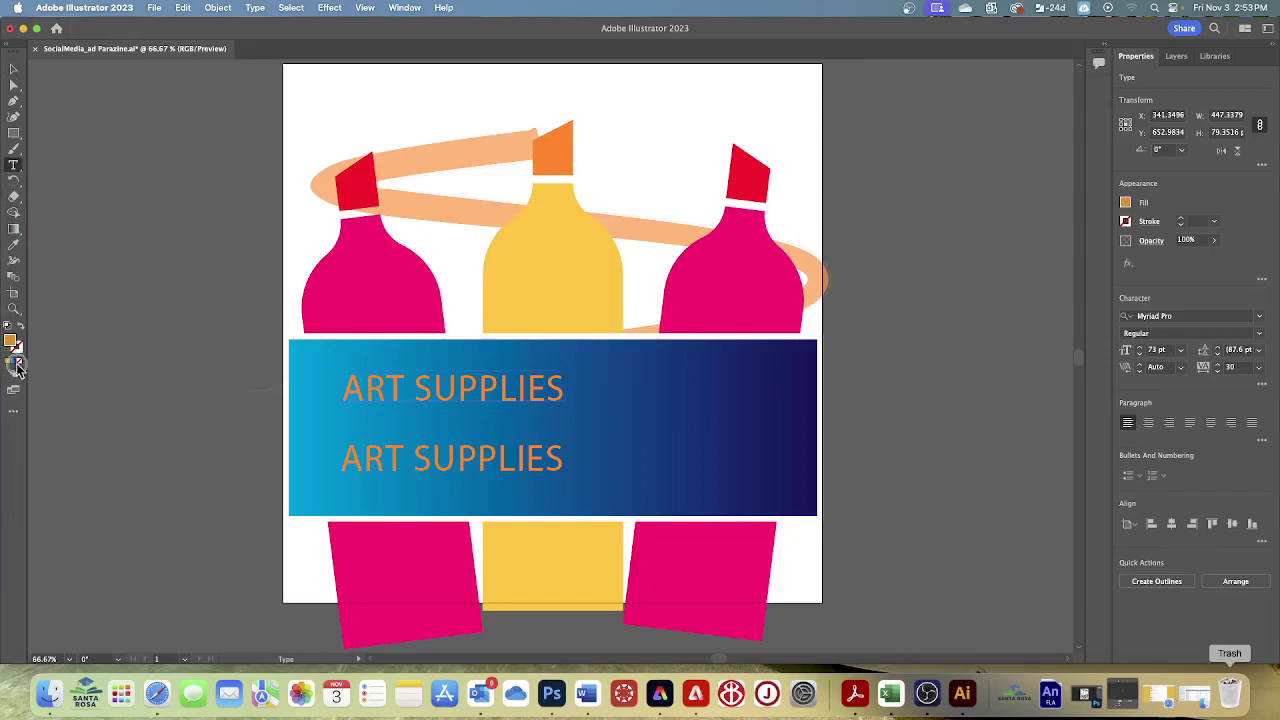
{"action": "left_click", "coordinate": [378, 385]}
{"action": "triple_click", "coordinate": [378, 385]}
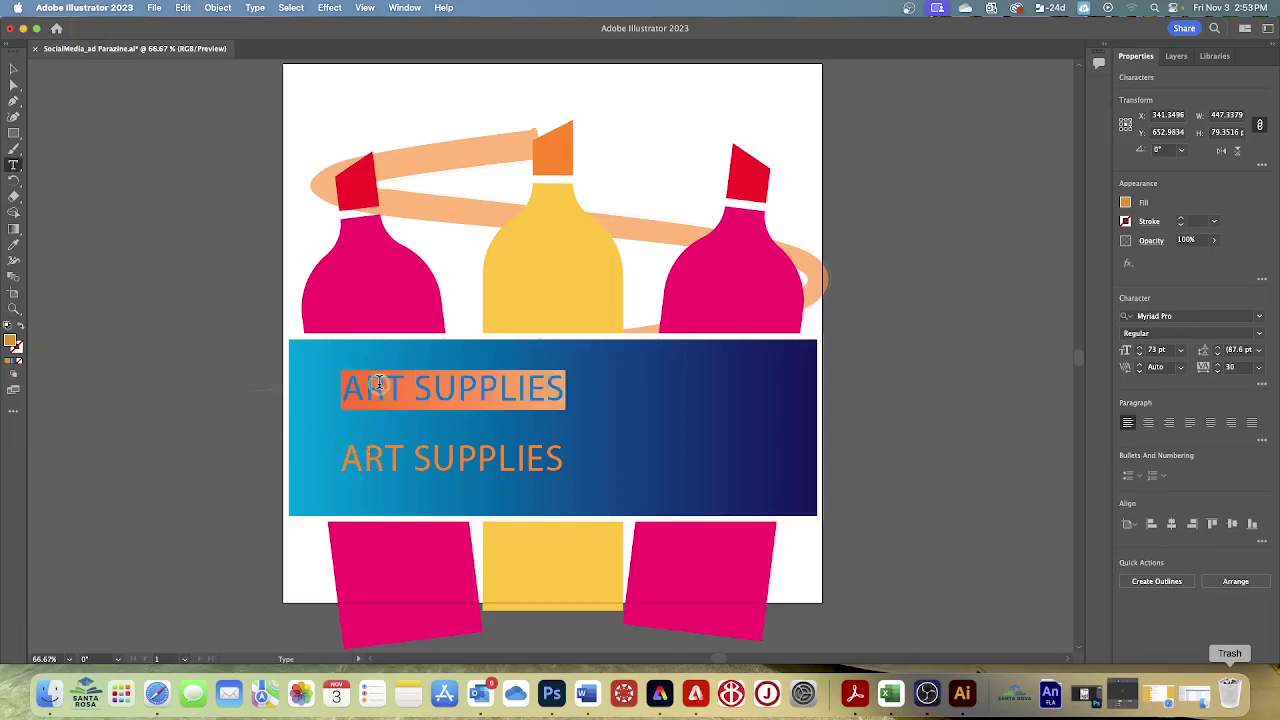
{"action": "type", "text": "CRAFTY"}
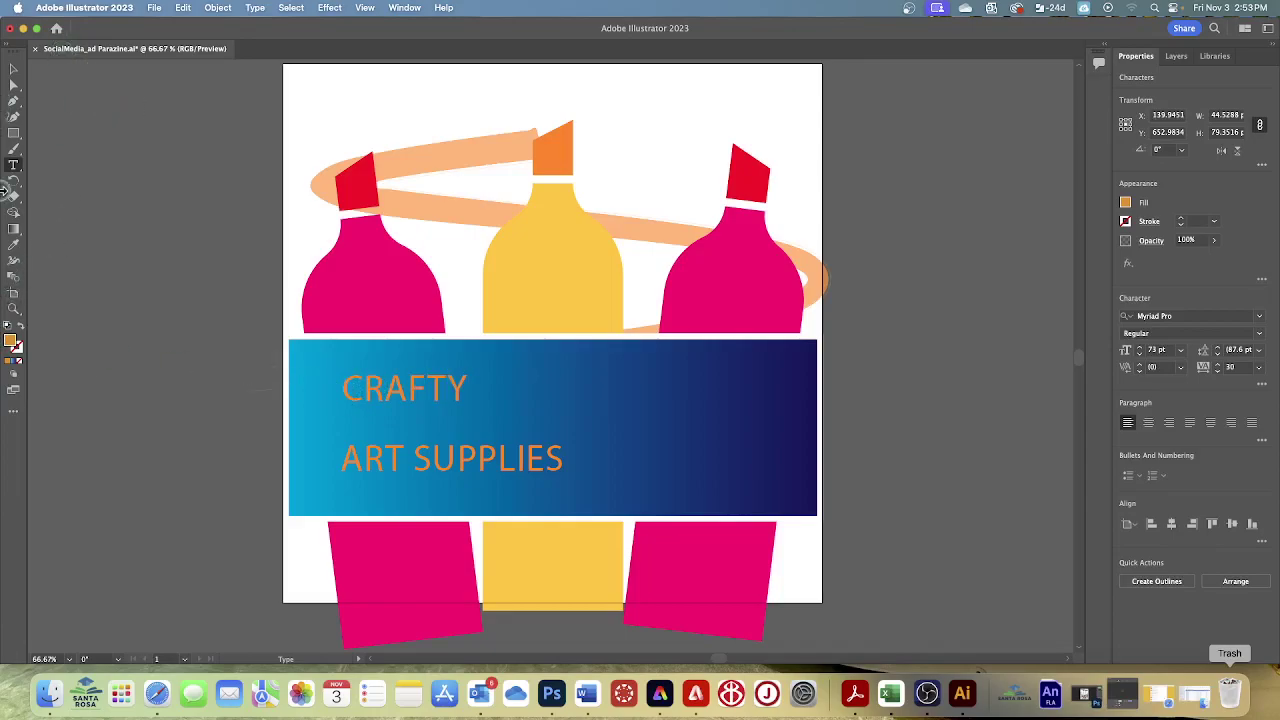
{"action": "left_click", "coordinate": [12, 70]}
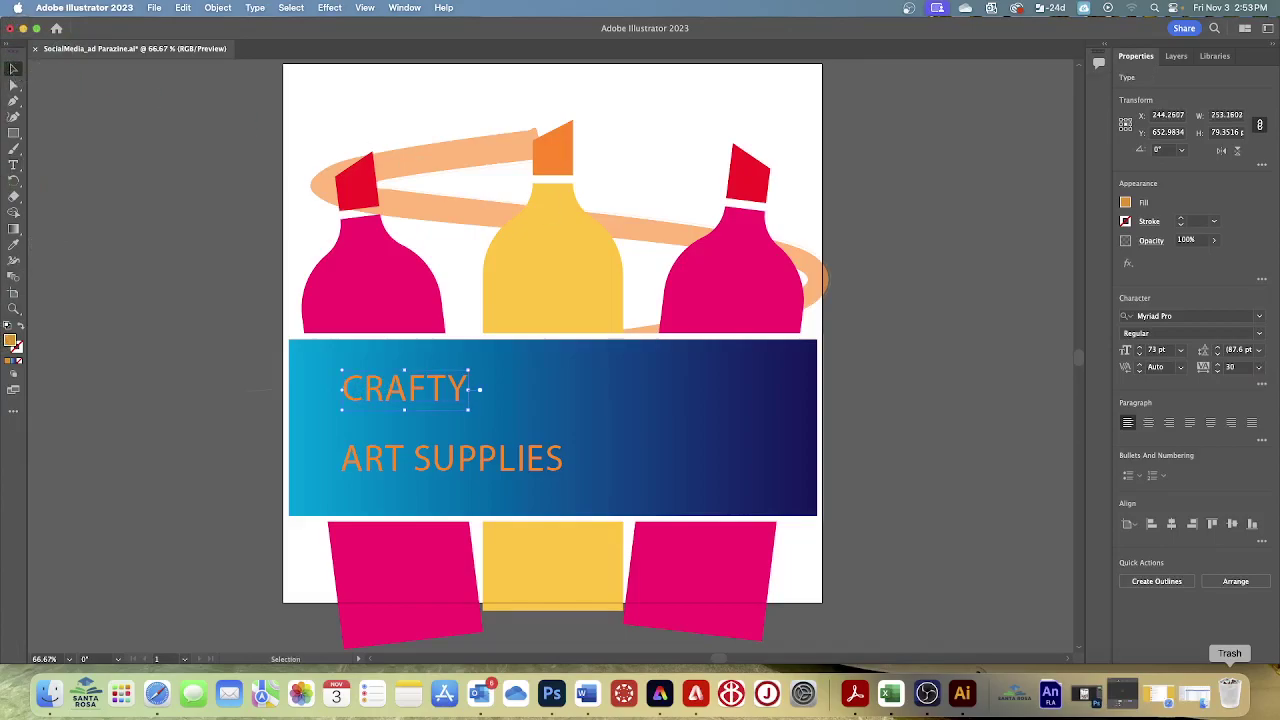
- Set the CRAFTY font size to 180 pt
{"action": "left_click", "coordinate": [1142, 352]}
{"action": "left_click", "coordinate": [1139, 350]}
{"action": "left_click", "coordinate": [1139, 354]}
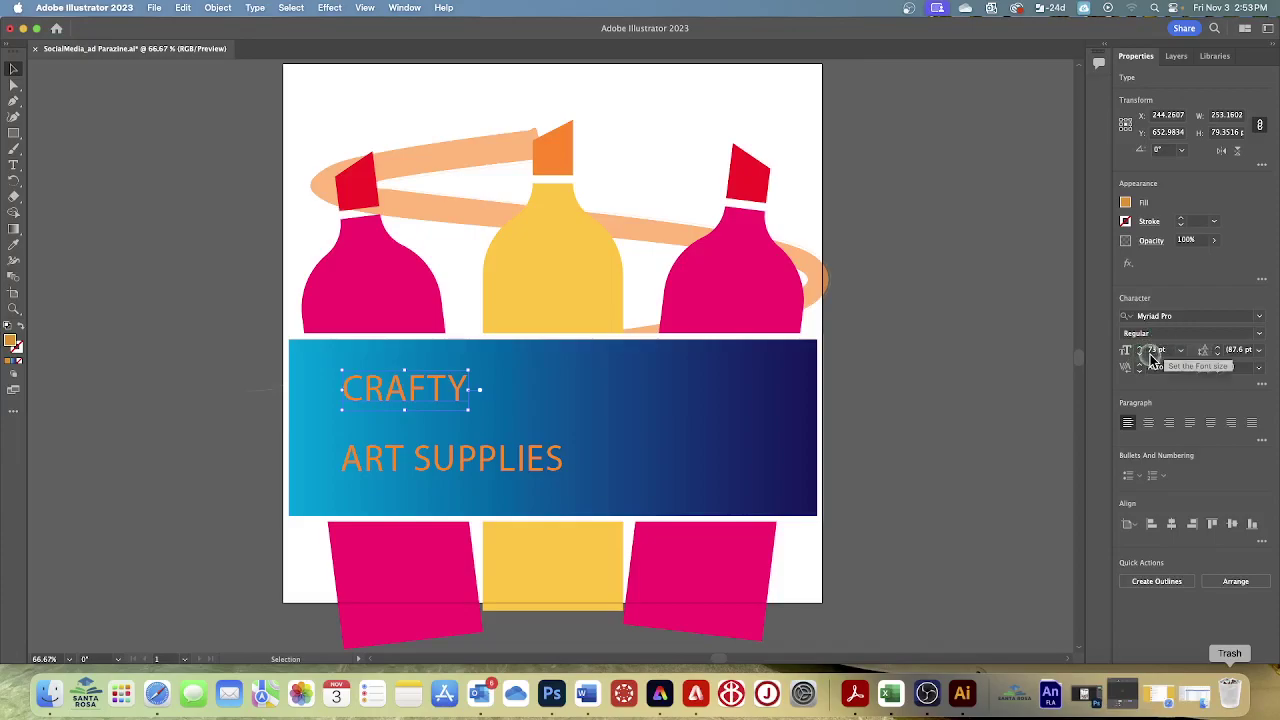
{"action": "left_click", "coordinate": [1156, 352]}
{"action": "key", "text": "Down"}
{"action": "type", "text": "18"}
{"action": "type", "text": "0"}
{"action": "key", "text": "Return"}
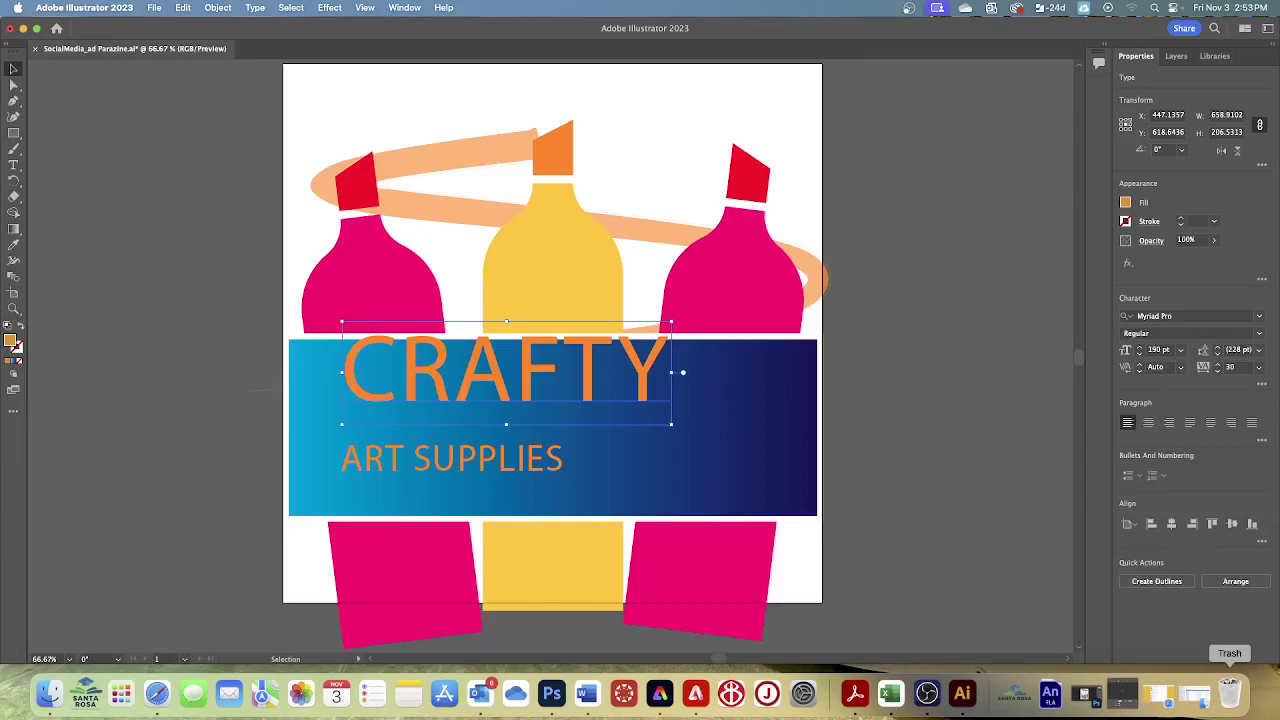
{"action": "left_click", "coordinate": [220, 8]}
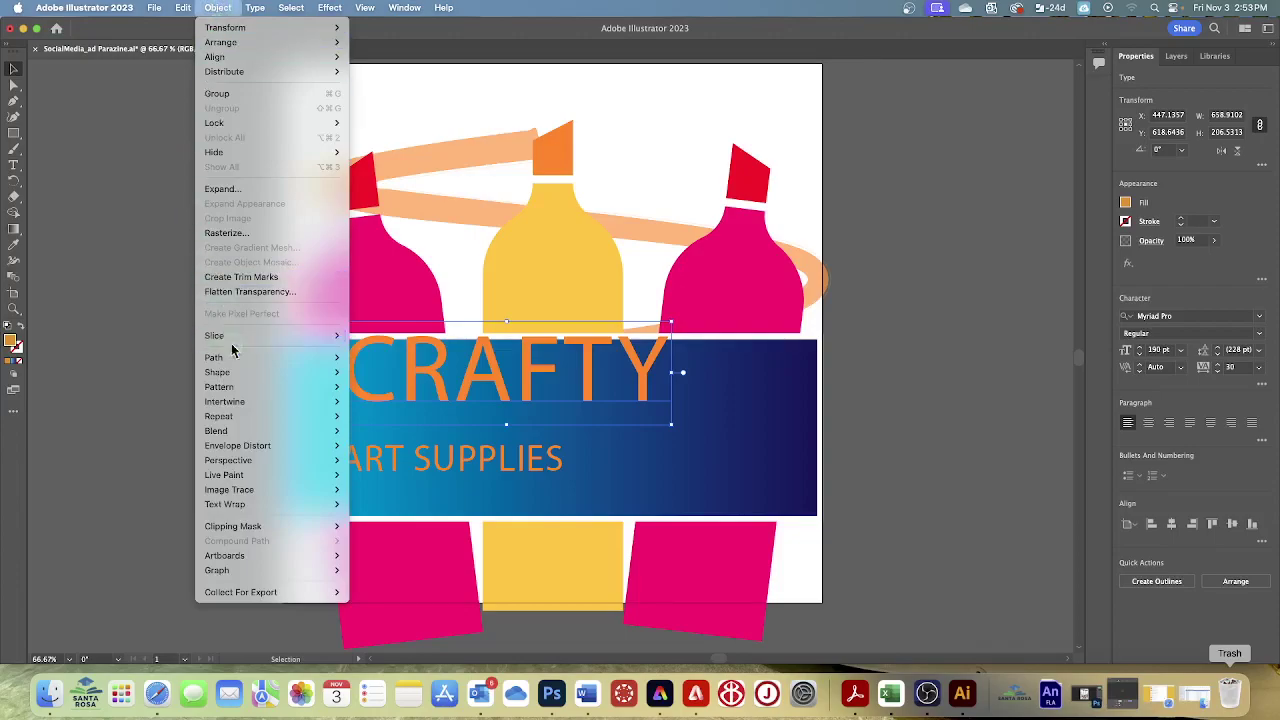
- Apply an Arch warp to CRAFTY with a 10% bend
{"action": "mouse_move", "coordinate": [236, 446]}
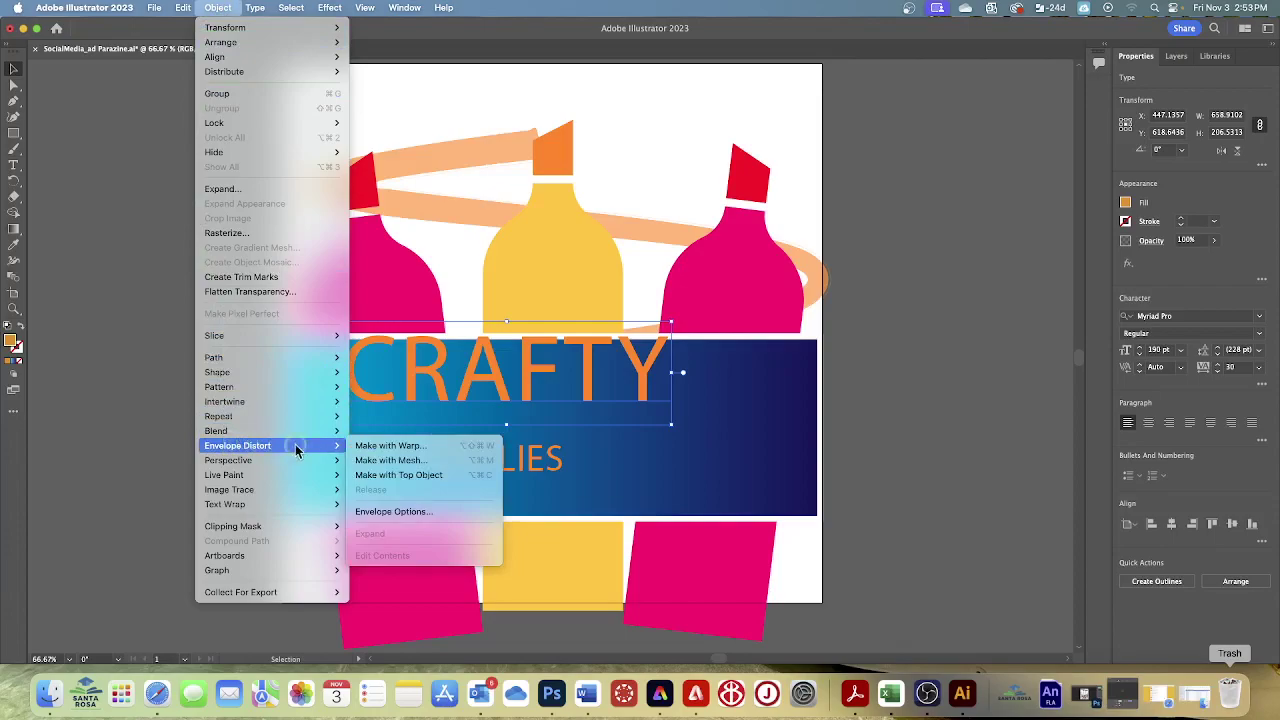
{"action": "left_click", "coordinate": [368, 446]}
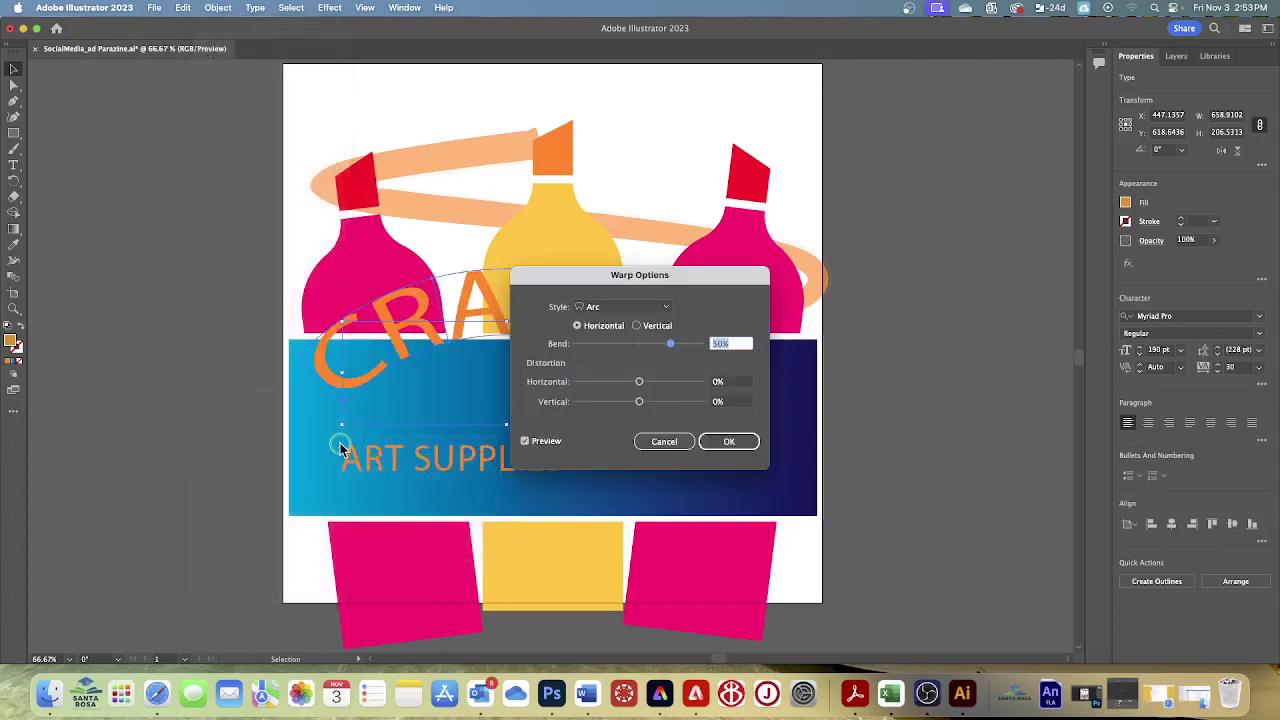
{"action": "left_click_drag", "start_coordinate": [597, 274], "coordinate": [893, 270]}
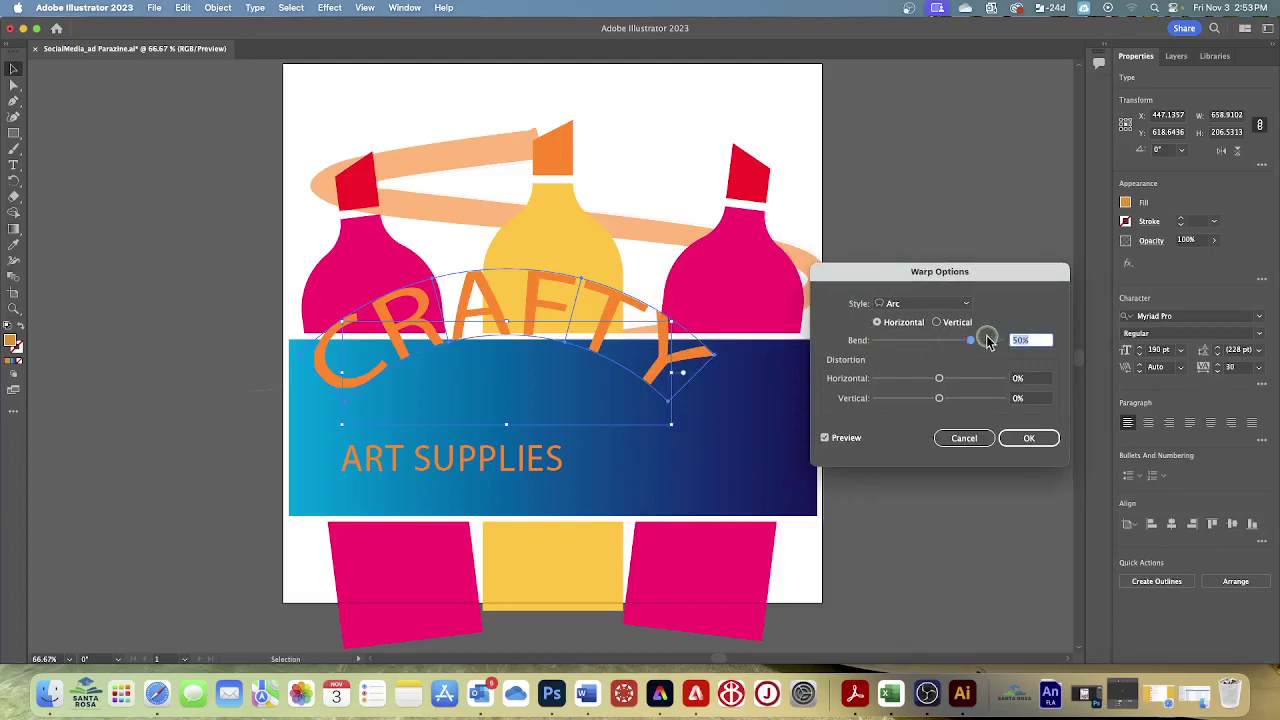
{"action": "left_click", "coordinate": [966, 305]}
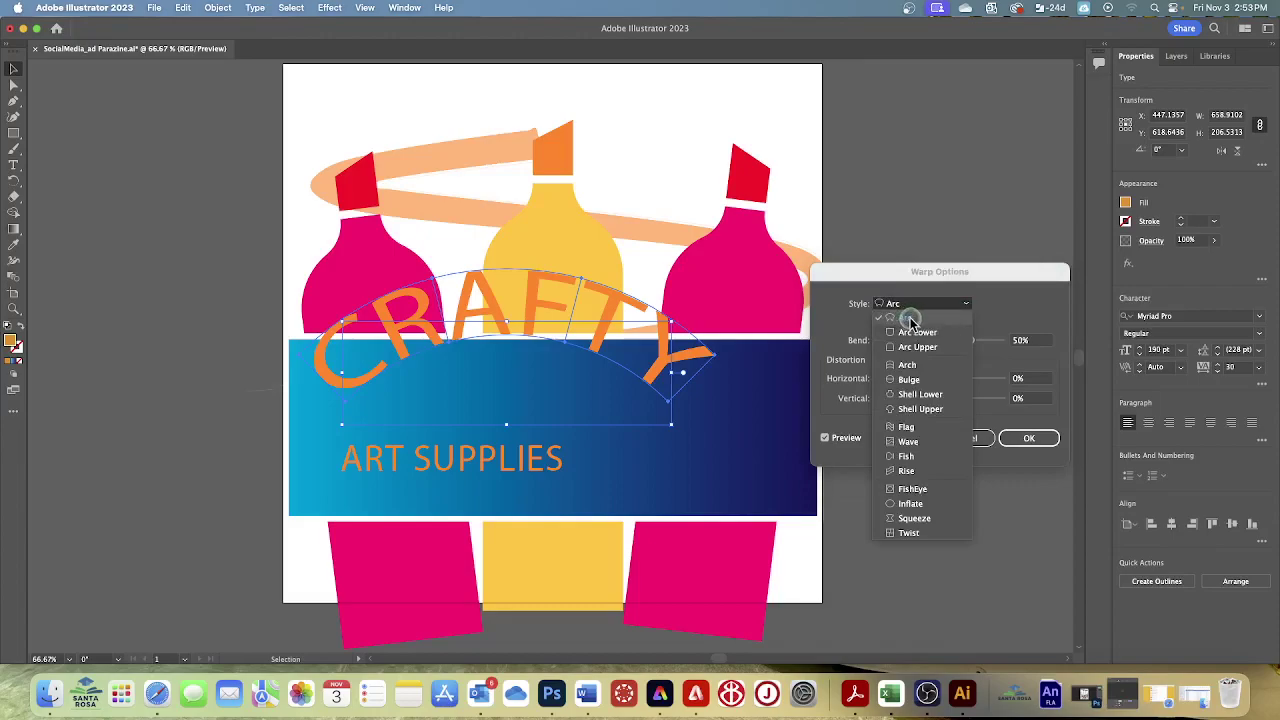
{"action": "left_click", "coordinate": [912, 366]}
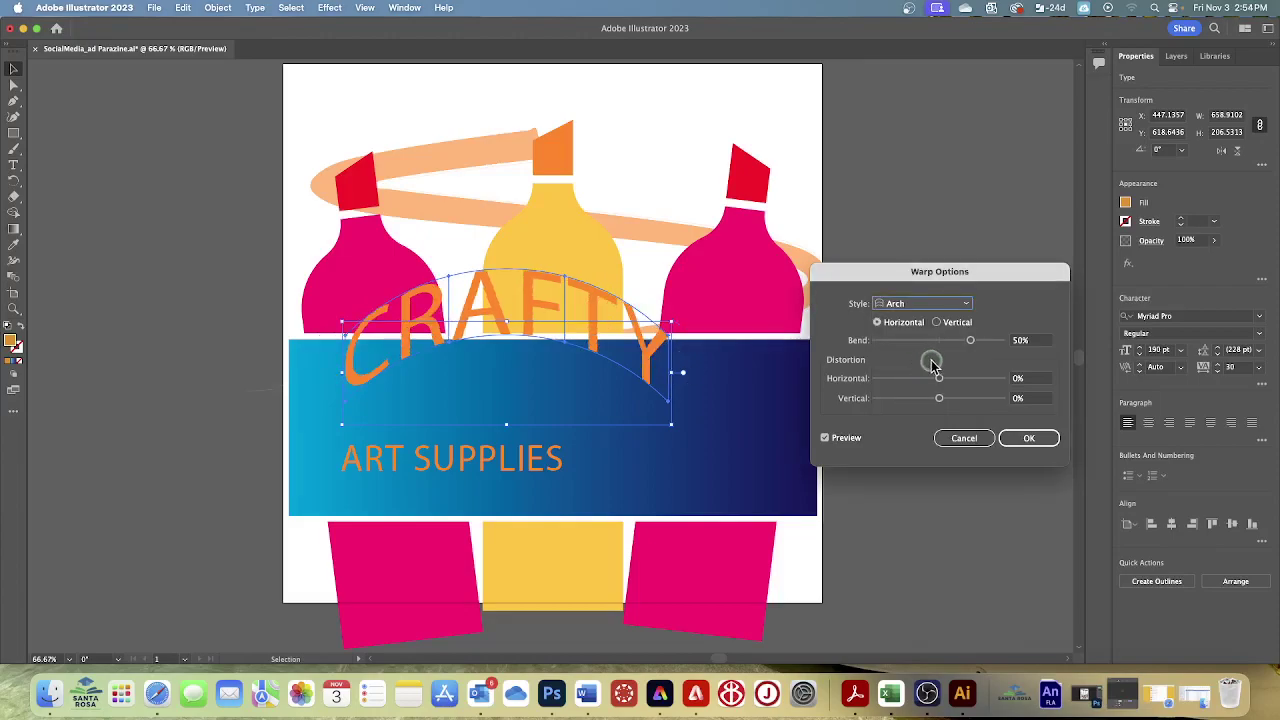
{"action": "left_click", "coordinate": [1020, 340]}
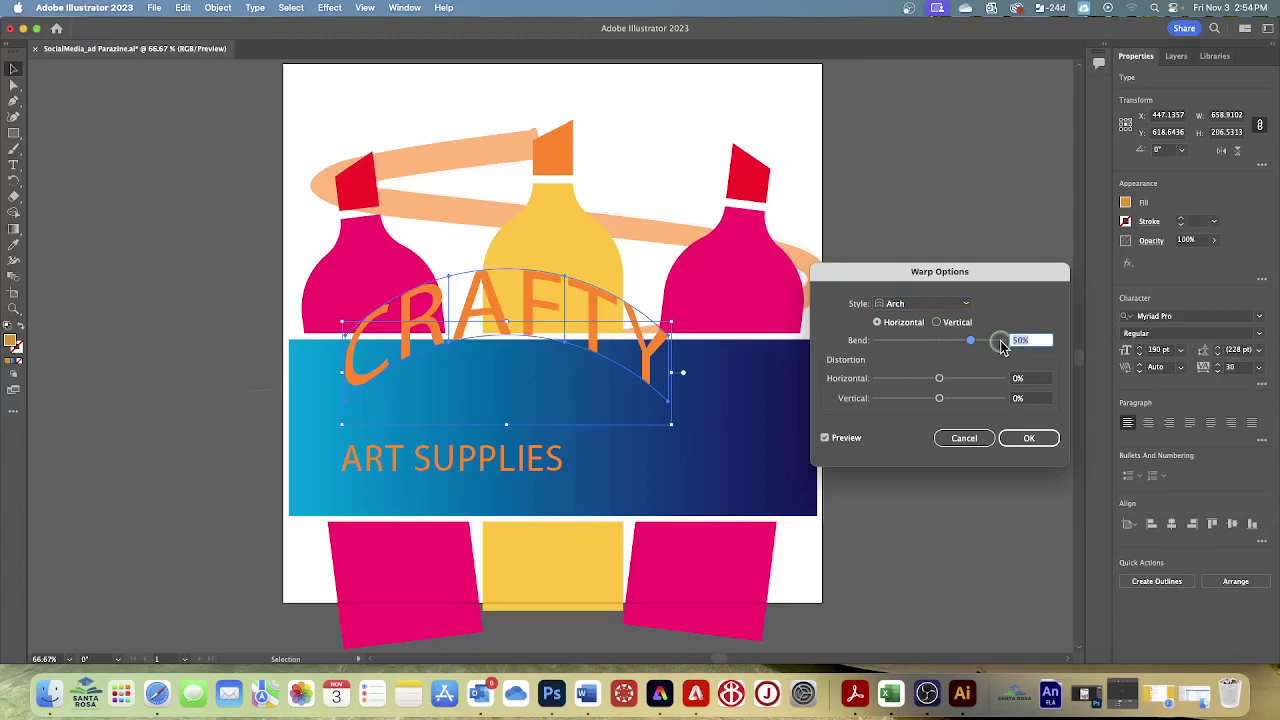
{"action": "type", "text": "10"}
{"action": "key", "text": "Return"}
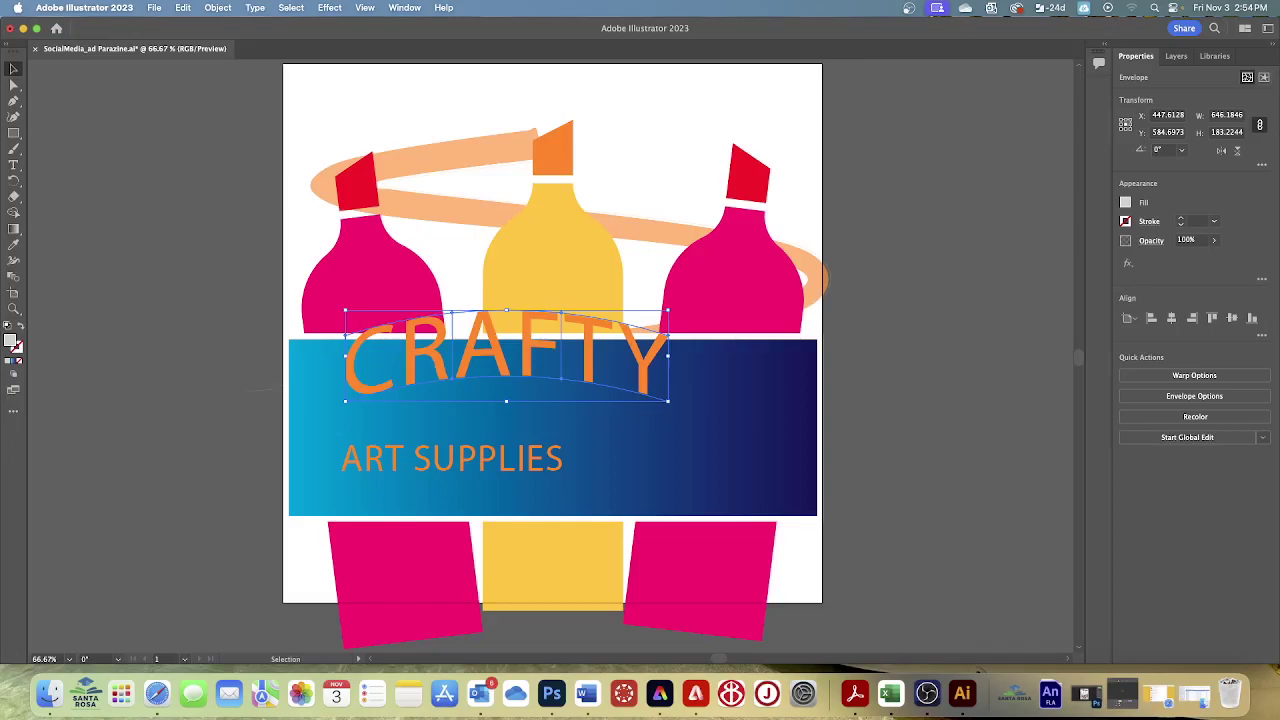
- Move CRAFTY onto the banner with ART SUPPLIES centered beneath it, then deselect everything
{"action": "left_click", "coordinate": [15, 70]}
{"action": "left_click_drag", "start_coordinate": [540, 363], "coordinate": [578, 405]}
{"action": "left_click_drag", "start_coordinate": [497, 466], "coordinate": [590, 462]}
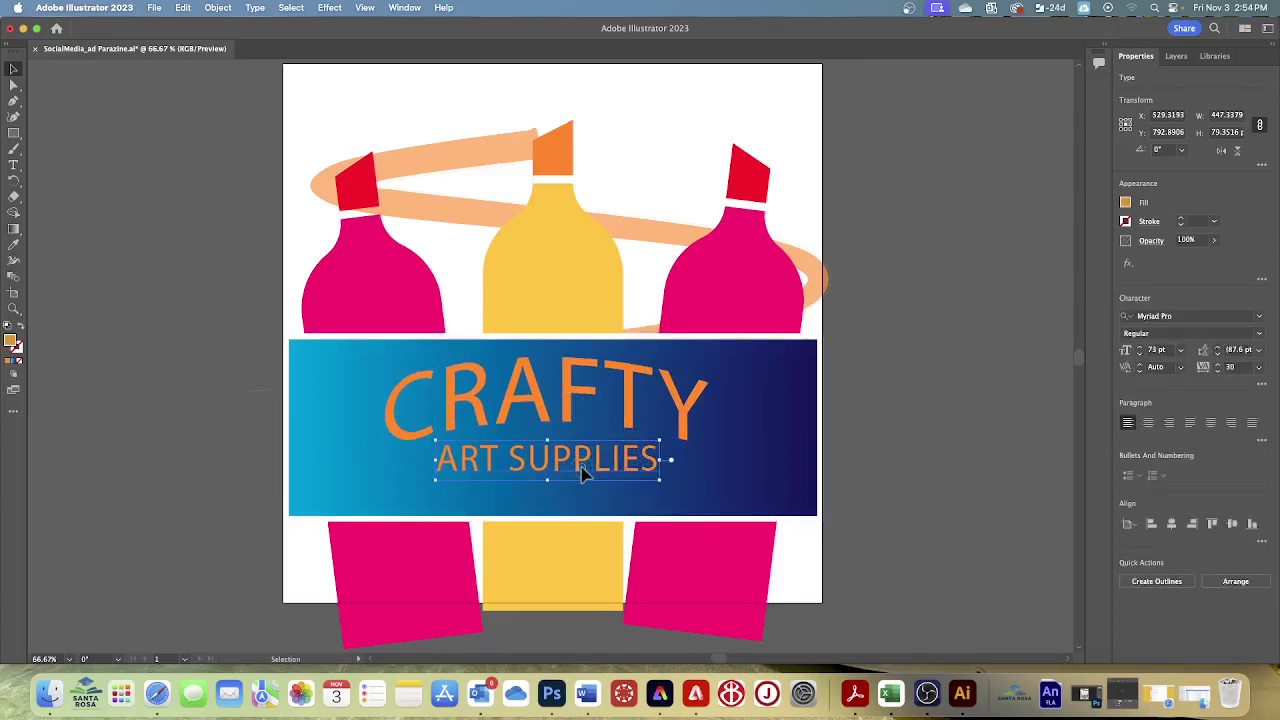
{"action": "left_click_drag", "start_coordinate": [581, 458], "coordinate": [585, 470]}
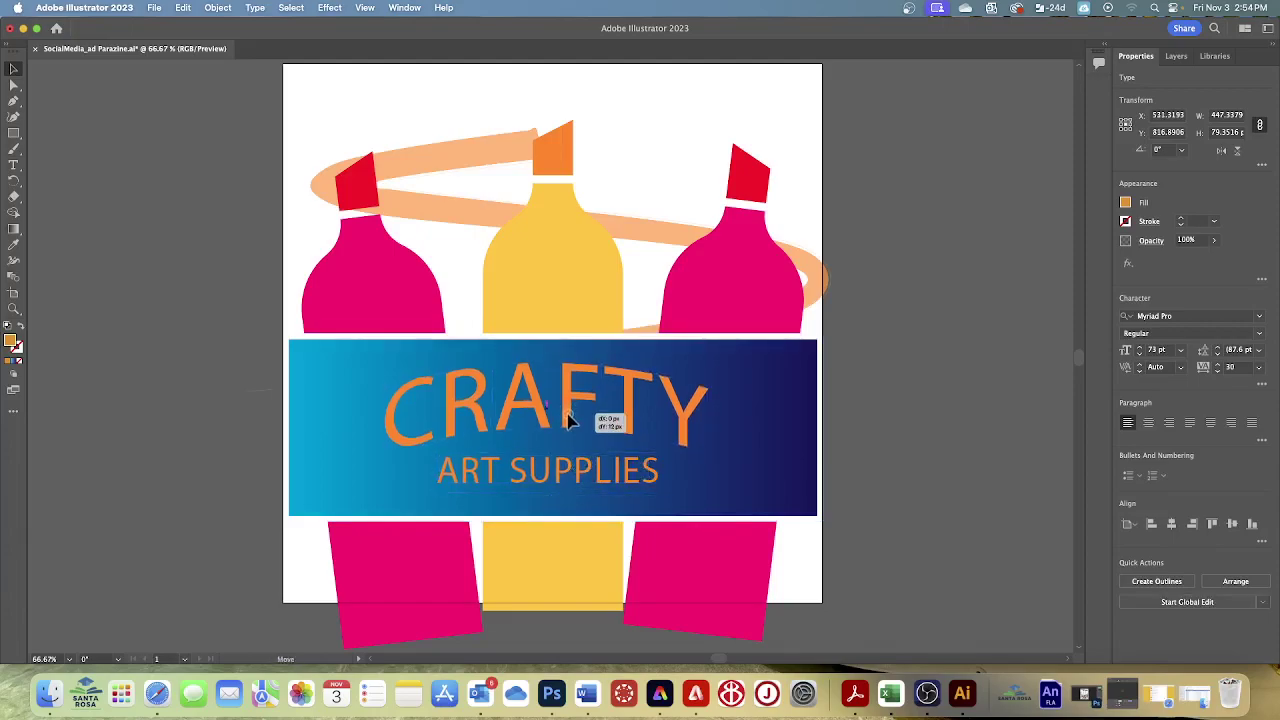
{"action": "left_click", "coordinate": [588, 420]}
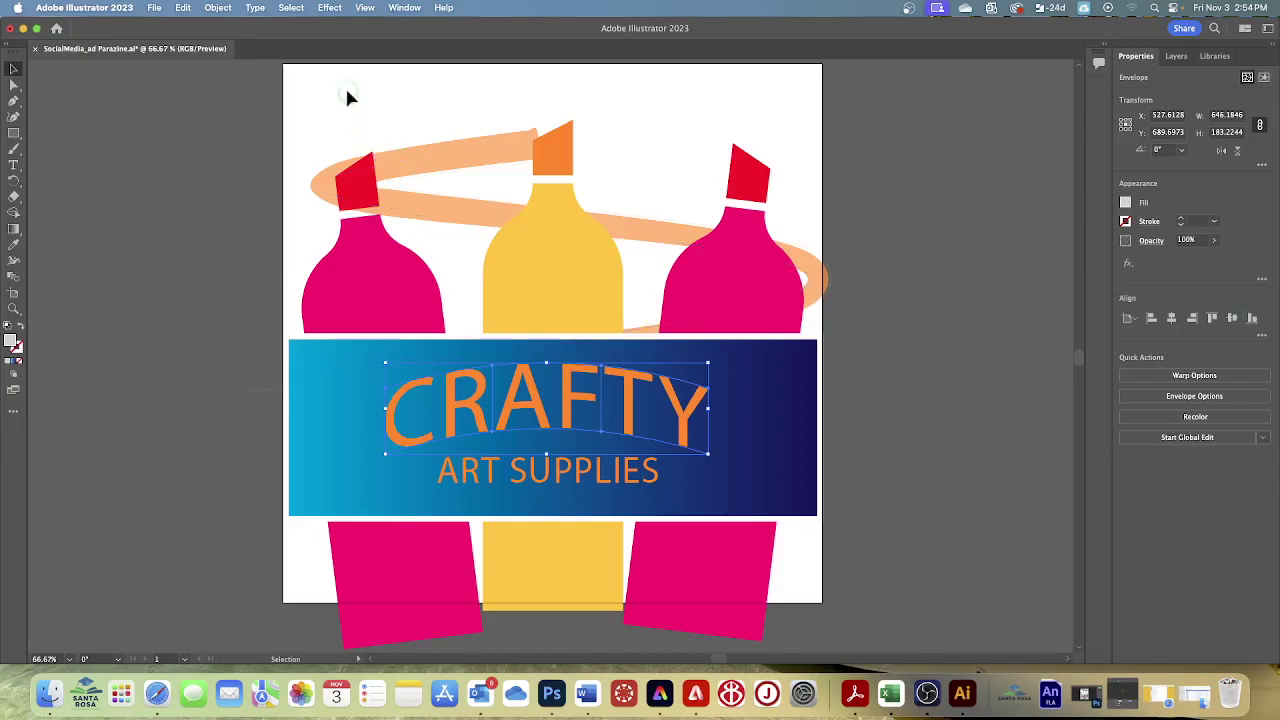
{"action": "left_click", "coordinate": [285, 8]}
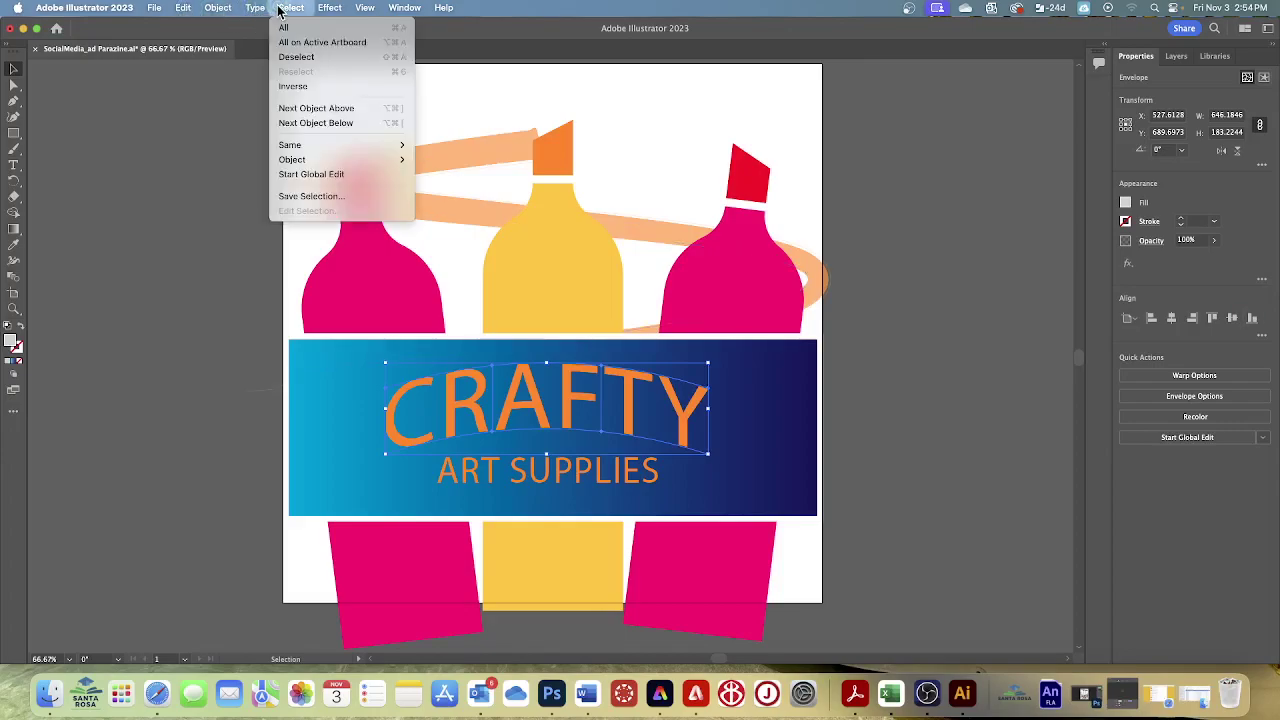
{"action": "left_click", "coordinate": [287, 58]}
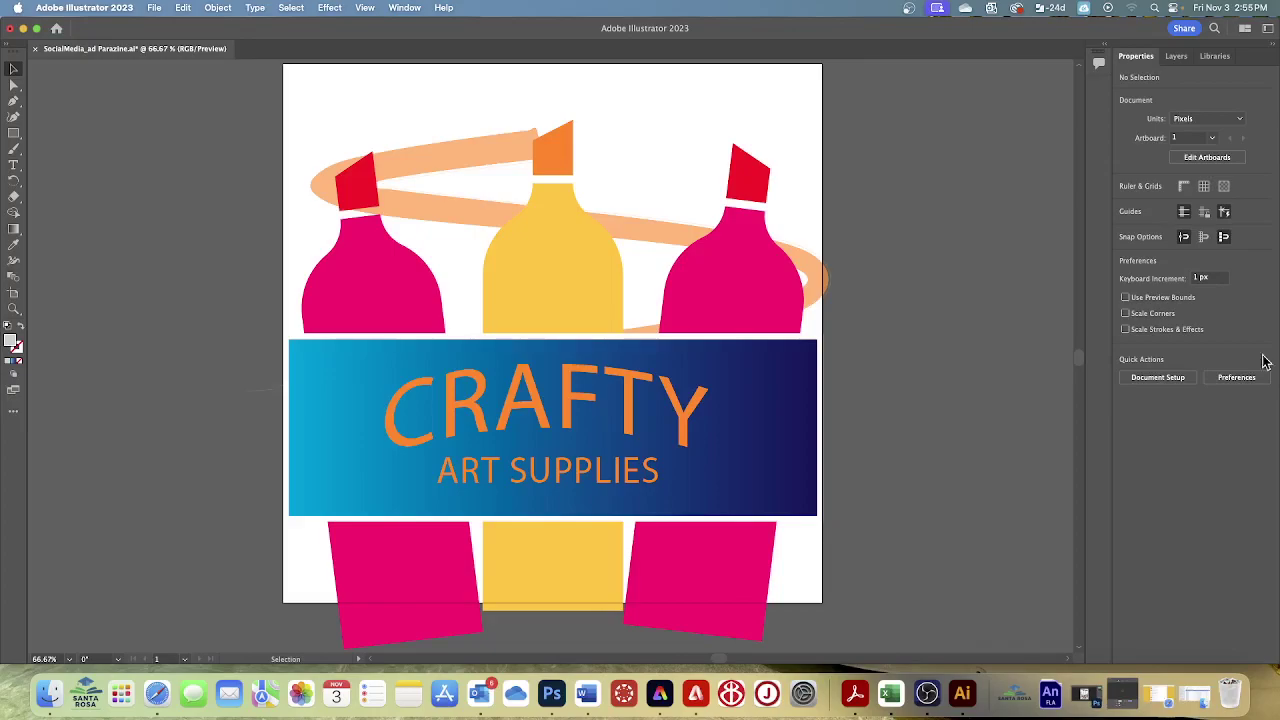
- Draw a 150 px circle with the Ellipse tool at the banner's right end
{"action": "left_click", "coordinate": [12, 136]}
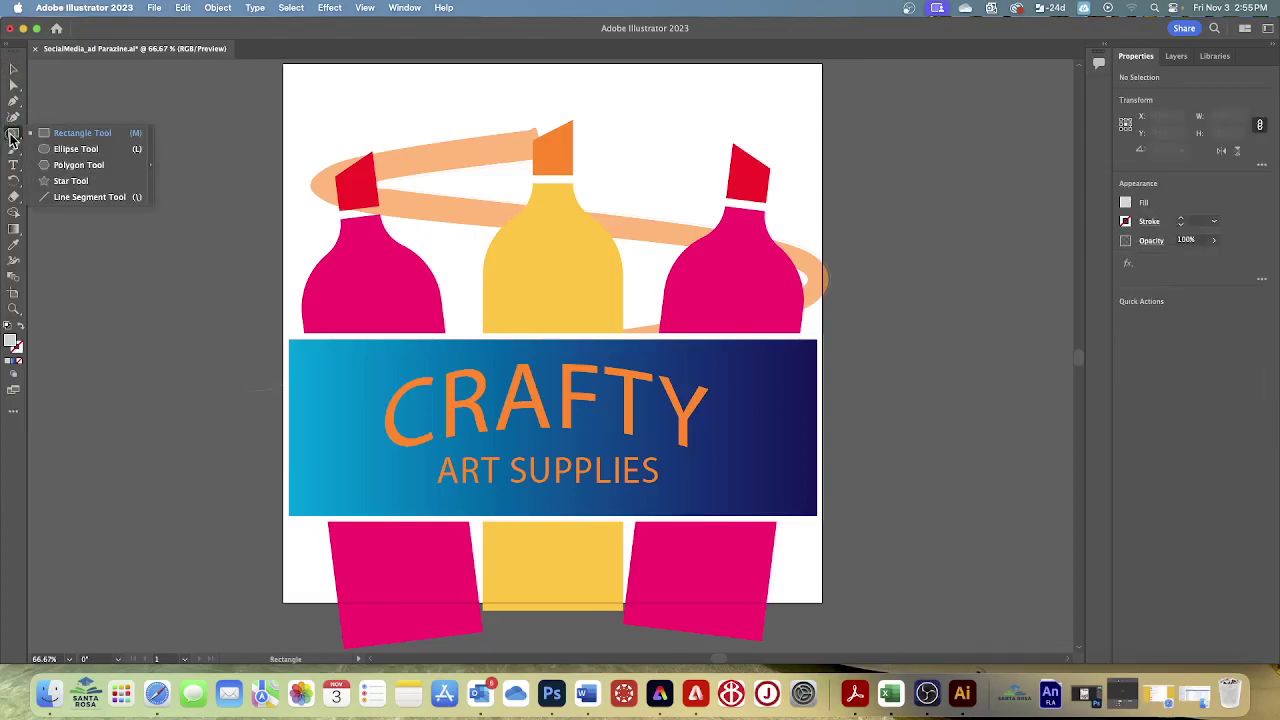
{"action": "left_click", "coordinate": [75, 149]}
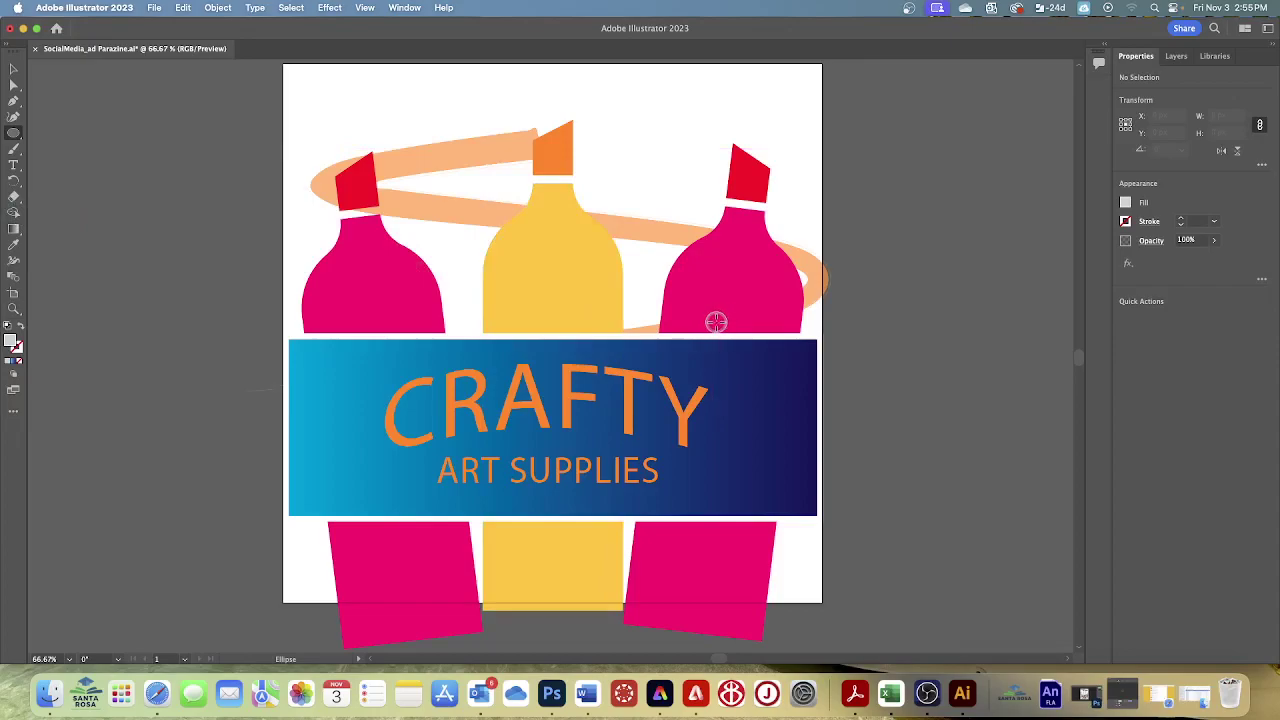
{"action": "left_click_drag", "start_coordinate": [716, 321], "coordinate": [783, 397]}
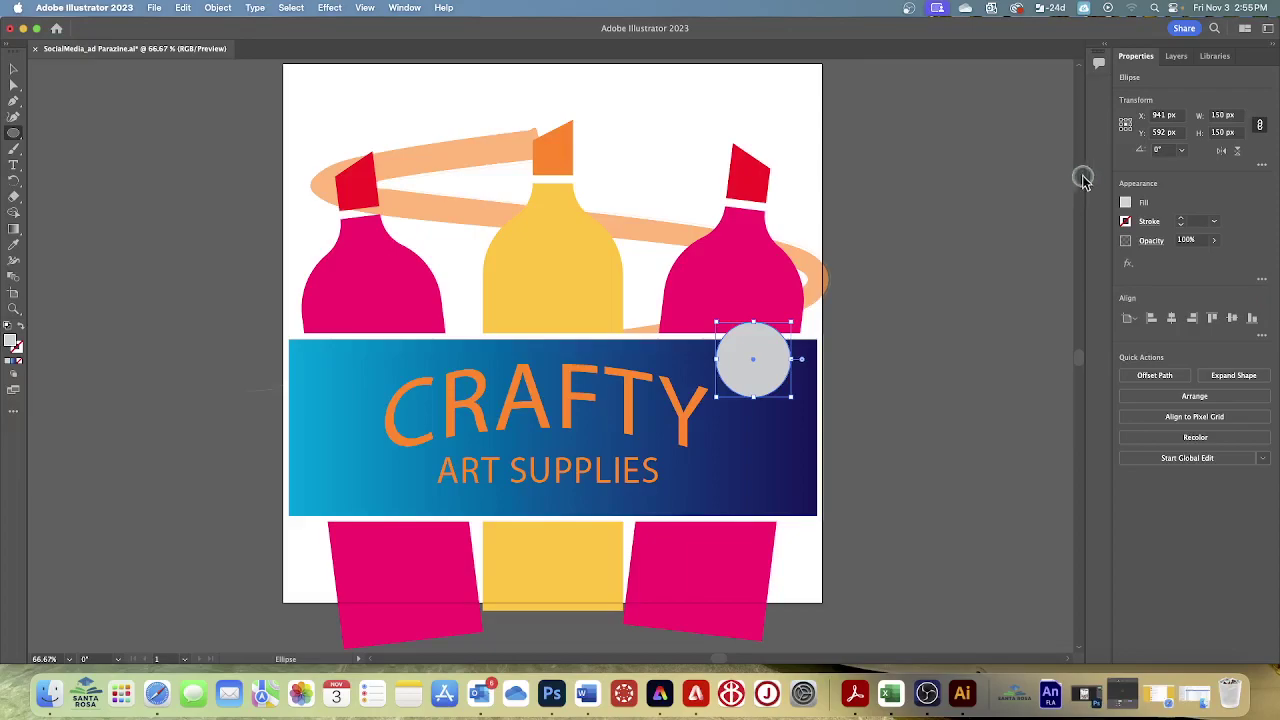
- Change the circle's fill from light grey to a teal swatch in the Appearance section
{"action": "left_click", "coordinate": [1126, 203]}
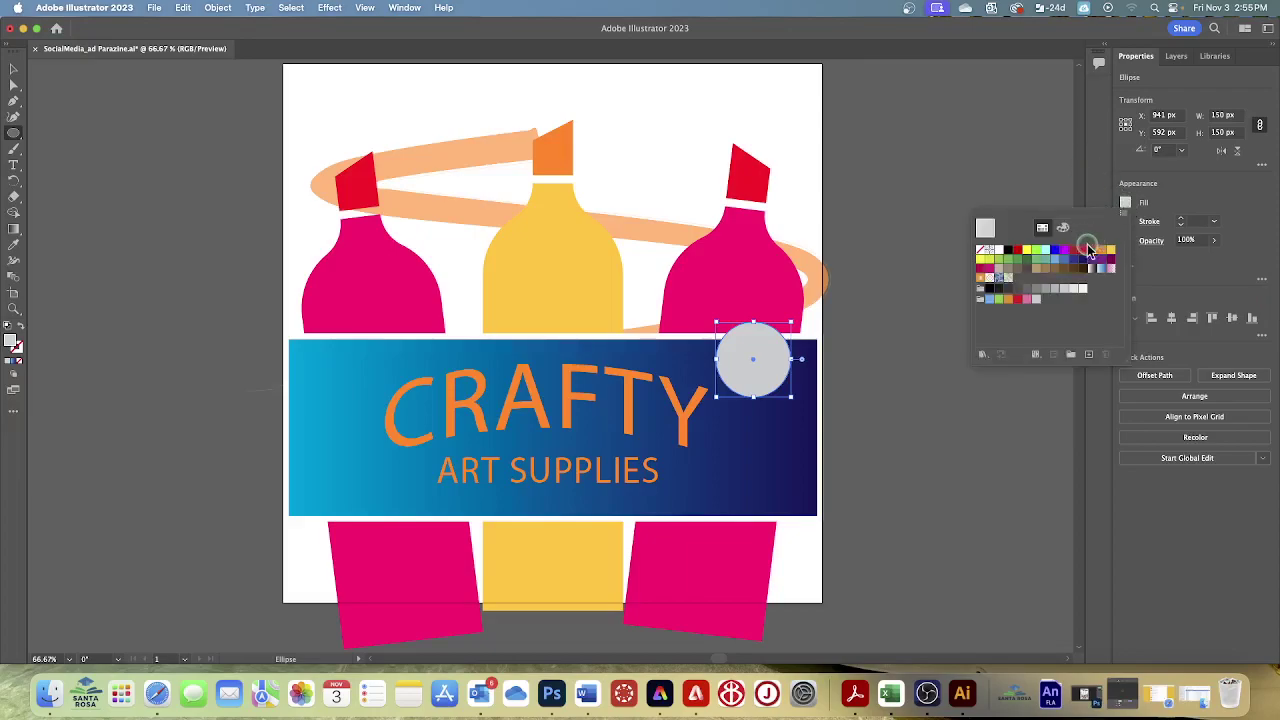
{"action": "left_click", "coordinate": [1057, 259]}
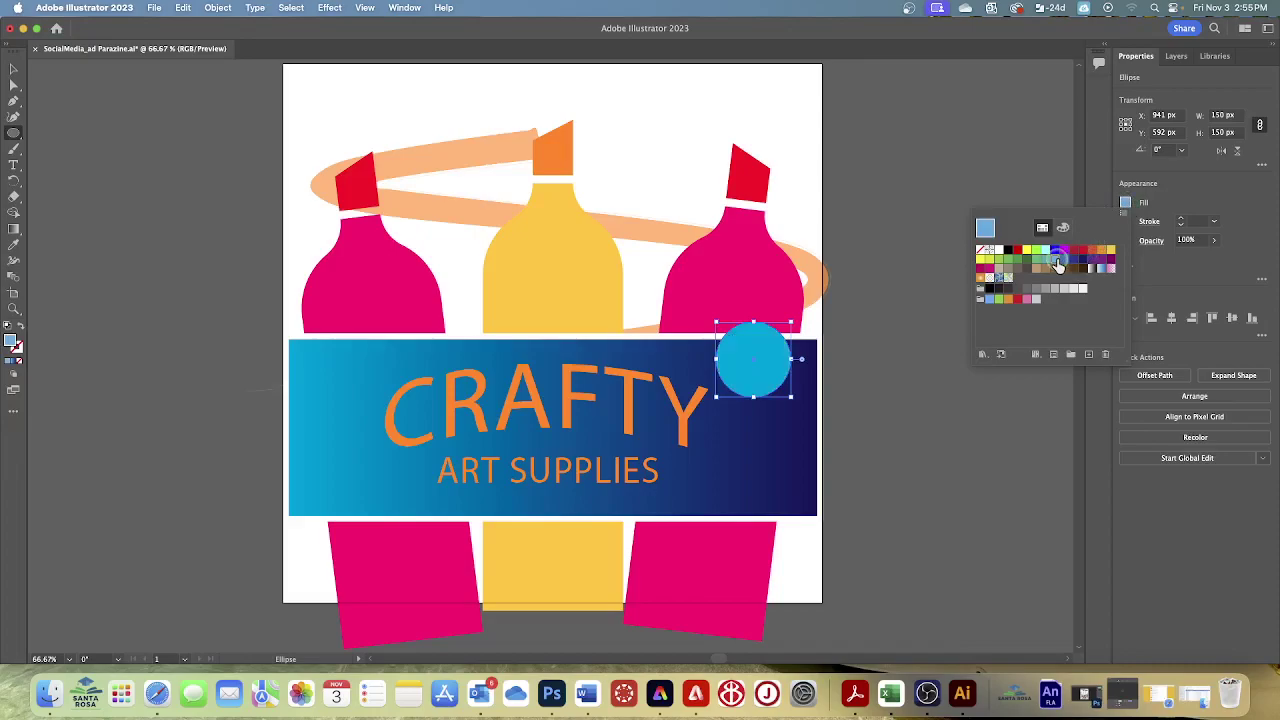
{"action": "left_click", "coordinate": [1046, 259]}
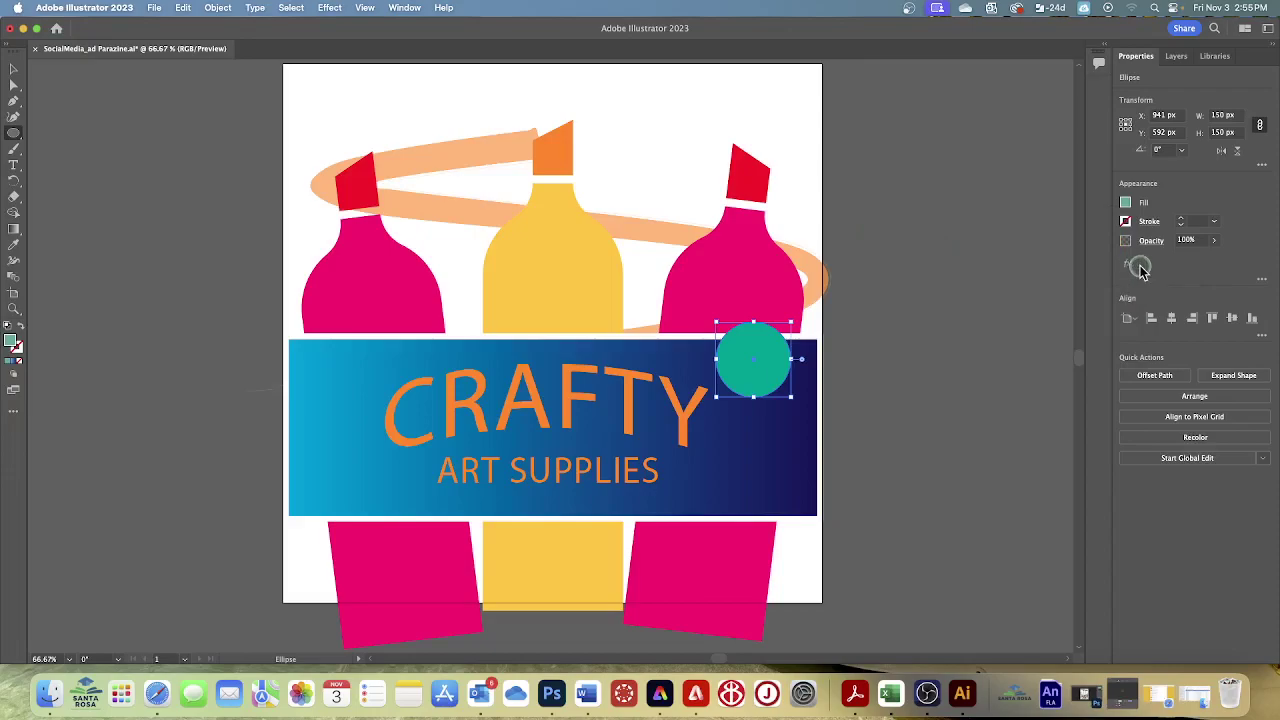
- Apply a Distort & Transform Zig Zag effect to the teal circle: size 9 px, 9 ridges per segment
{"action": "left_click", "coordinate": [1127, 267]}
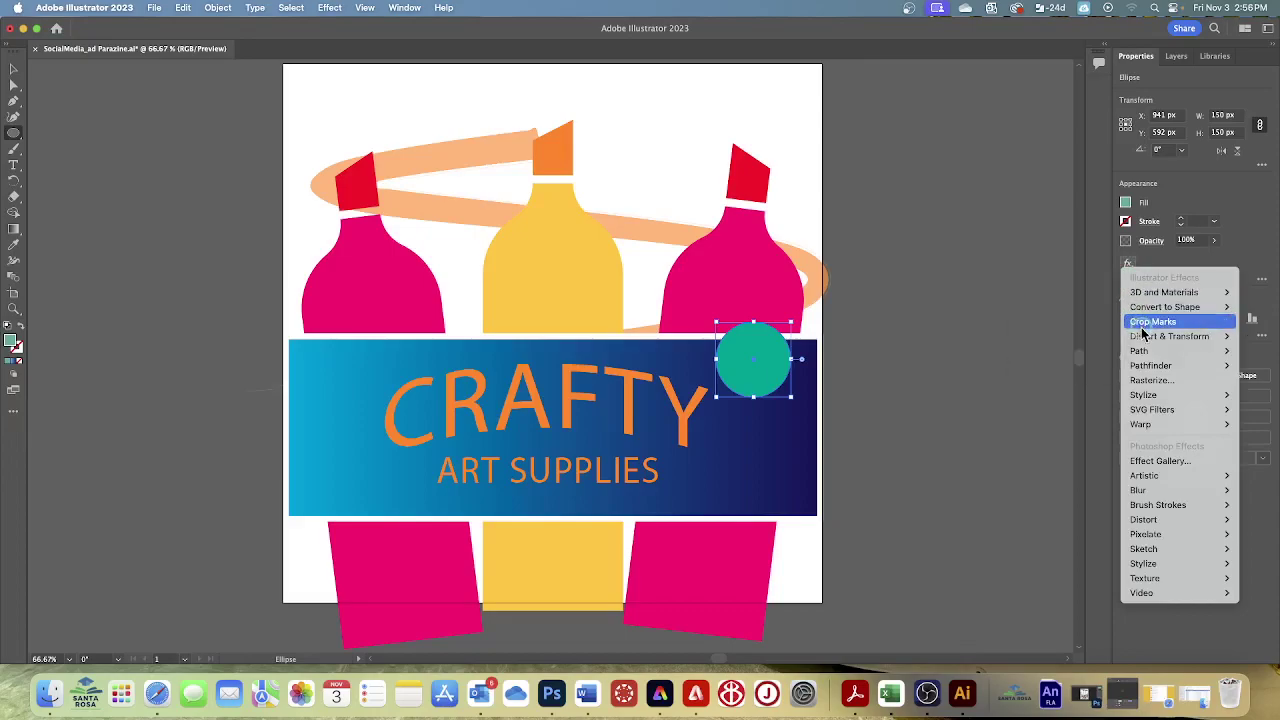
{"action": "mouse_move", "coordinate": [1160, 522]}
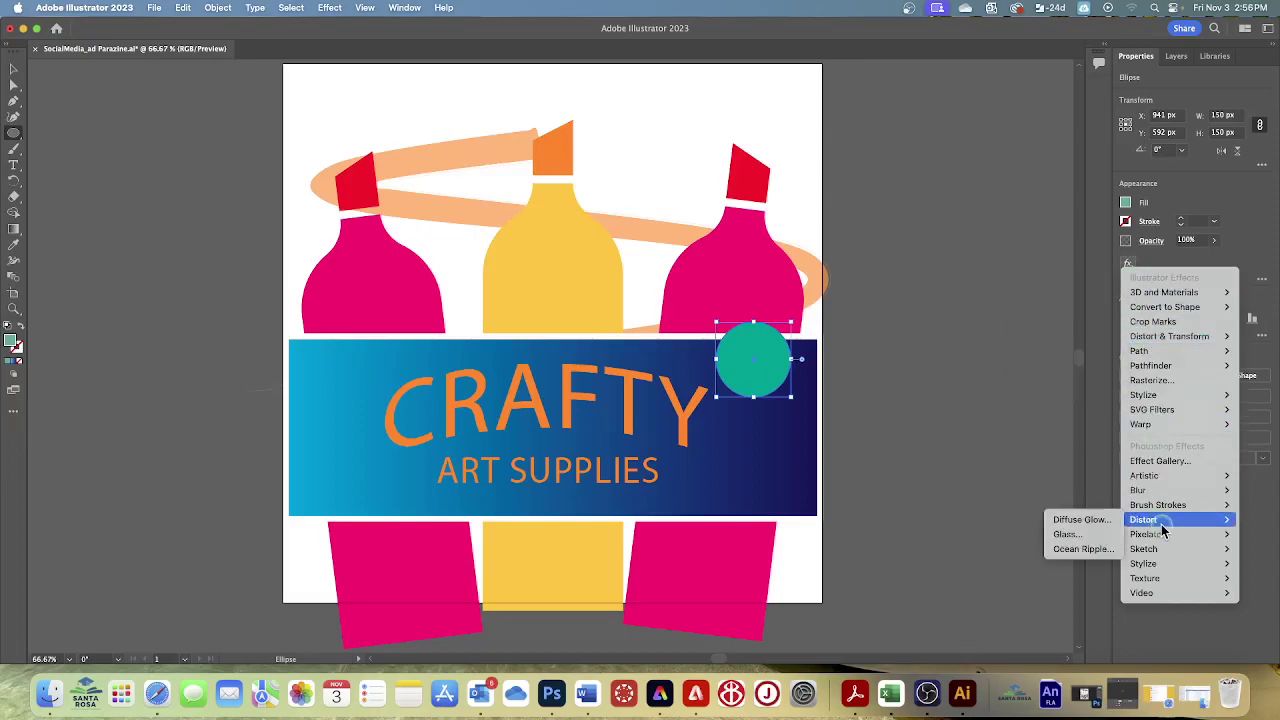
{"action": "mouse_move", "coordinate": [1175, 345]}
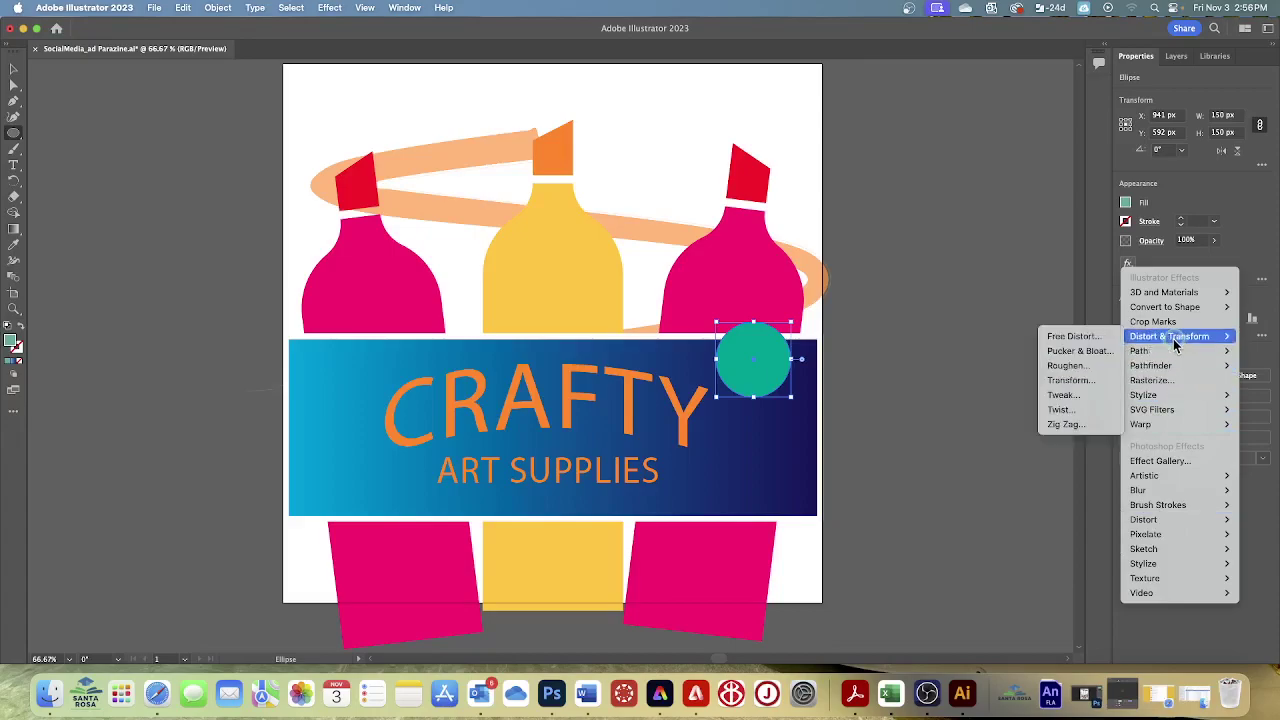
{"action": "left_click", "coordinate": [1068, 425]}
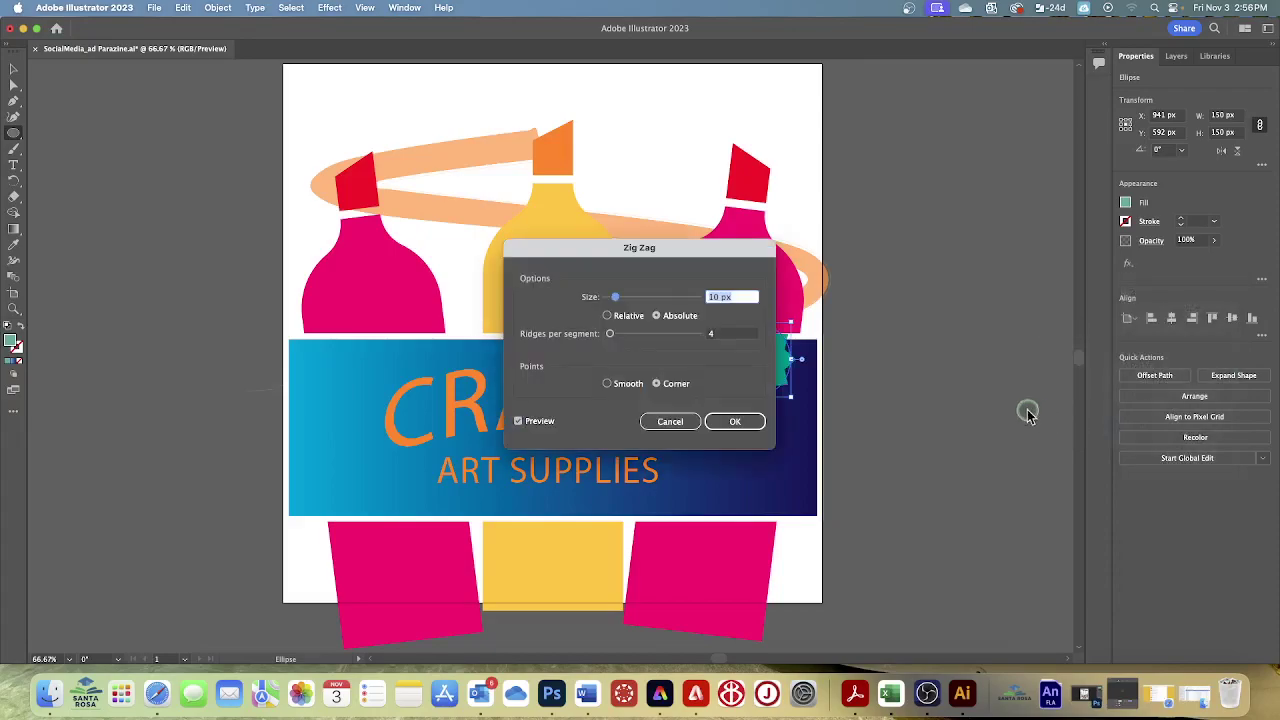
{"action": "left_click_drag", "start_coordinate": [588, 255], "coordinate": [887, 276]}
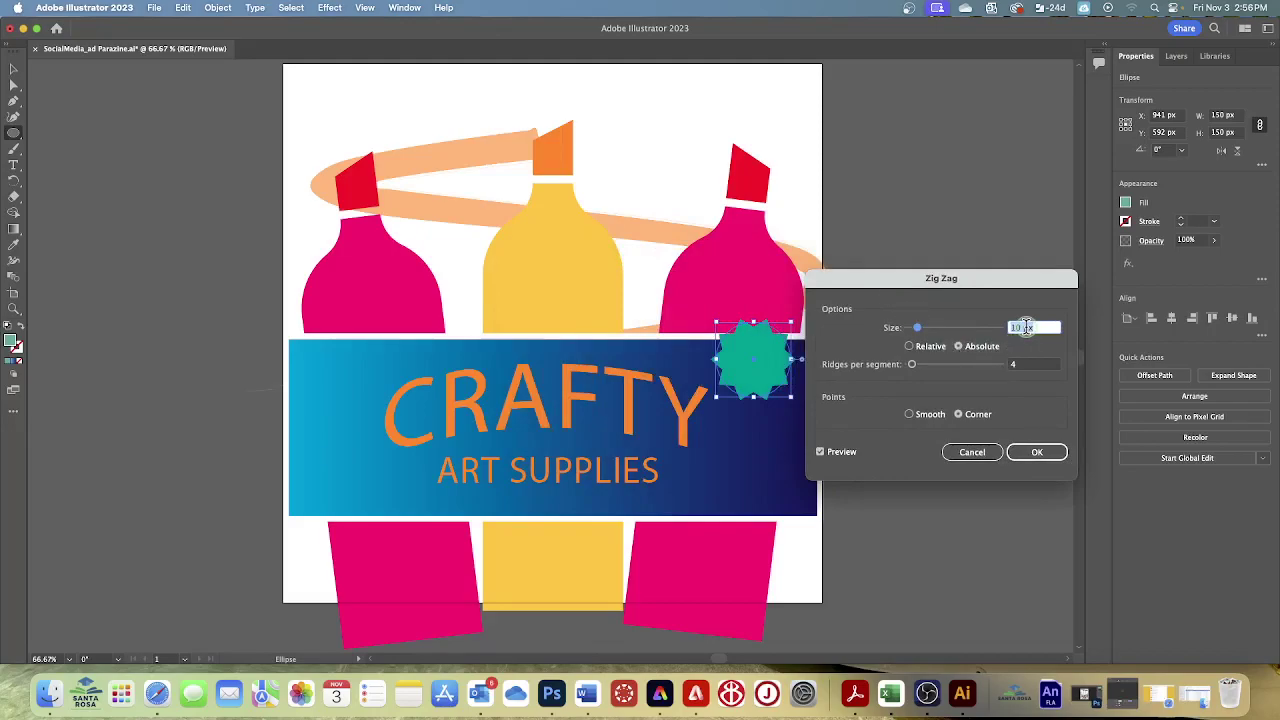
{"action": "type", "text": "90"}
{"action": "key", "text": "BackSpace"}
{"action": "key", "text": "Tab"}
{"action": "left_click", "coordinate": [1022, 365]}
{"action": "left_click_drag", "start_coordinate": [1026, 370], "coordinate": [1003, 370]}
{"action": "left_click_drag", "start_coordinate": [910, 366], "coordinate": [915, 366]}
{"action": "left_click", "coordinate": [1036, 452]}
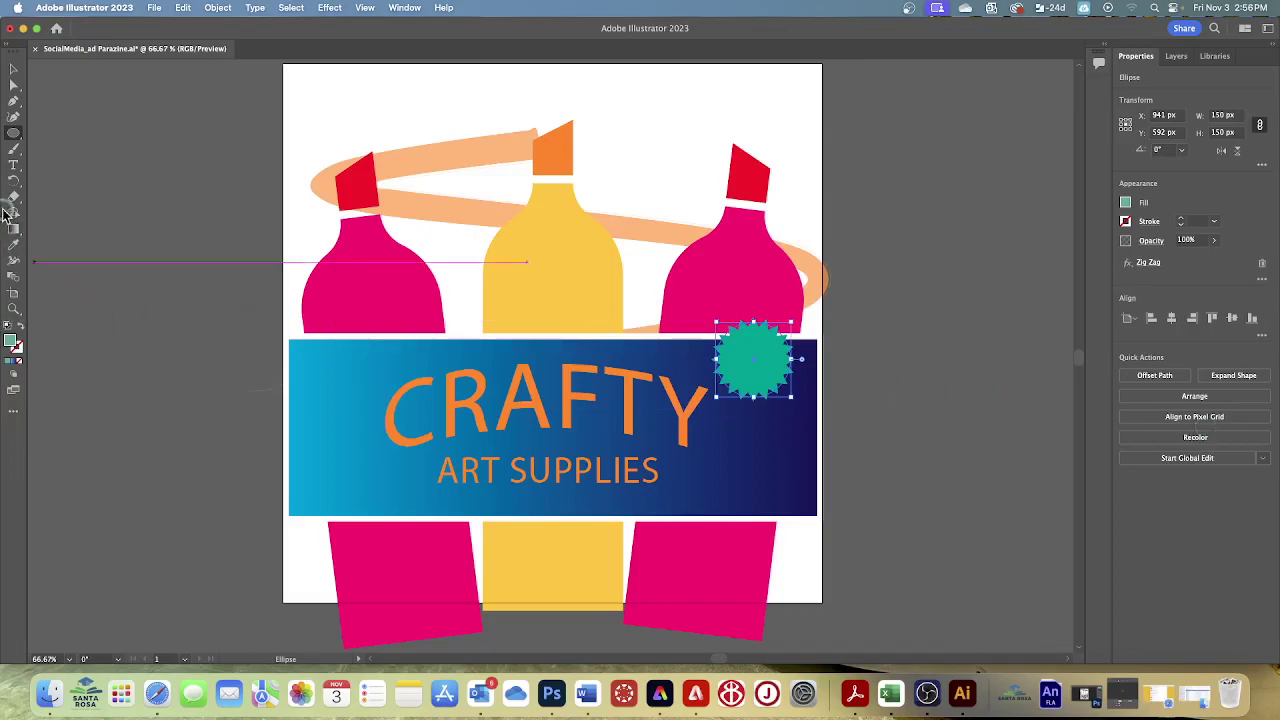
- Create a text object on the starburst reading '30%' with 'OFF' on the second line
{"action": "left_click", "coordinate": [13, 164]}
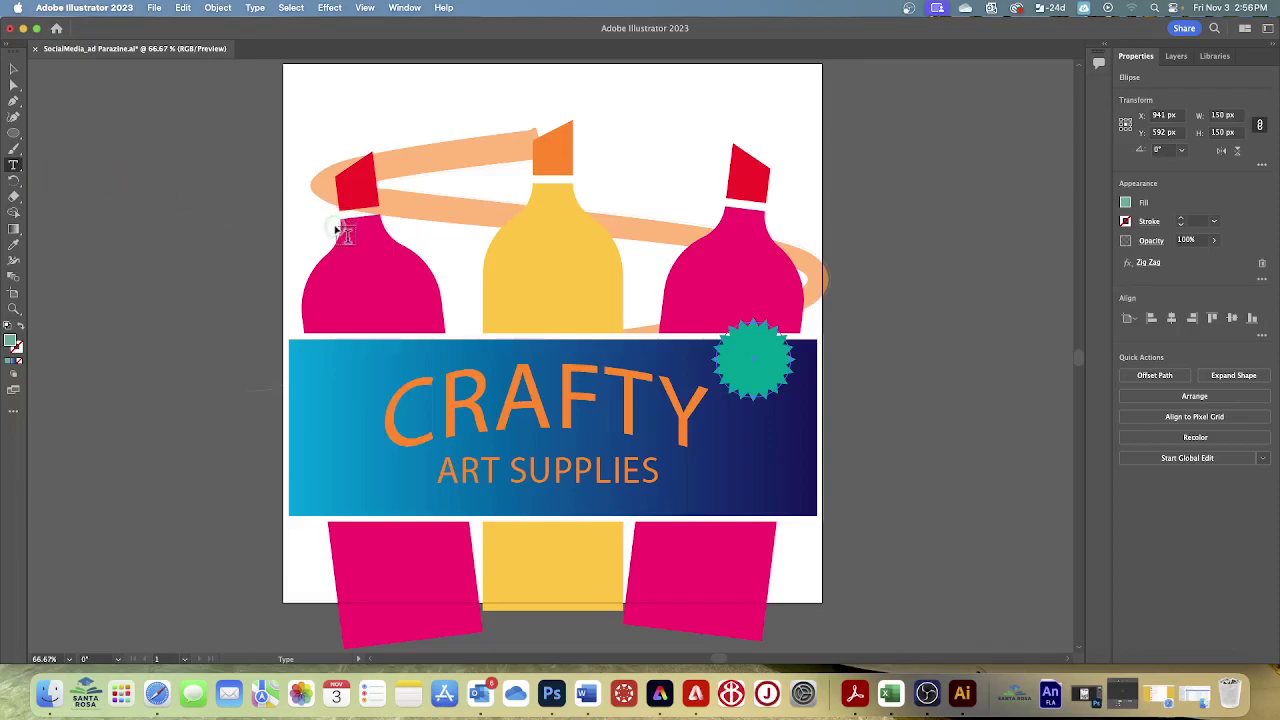
{"action": "left_click", "coordinate": [743, 350]}
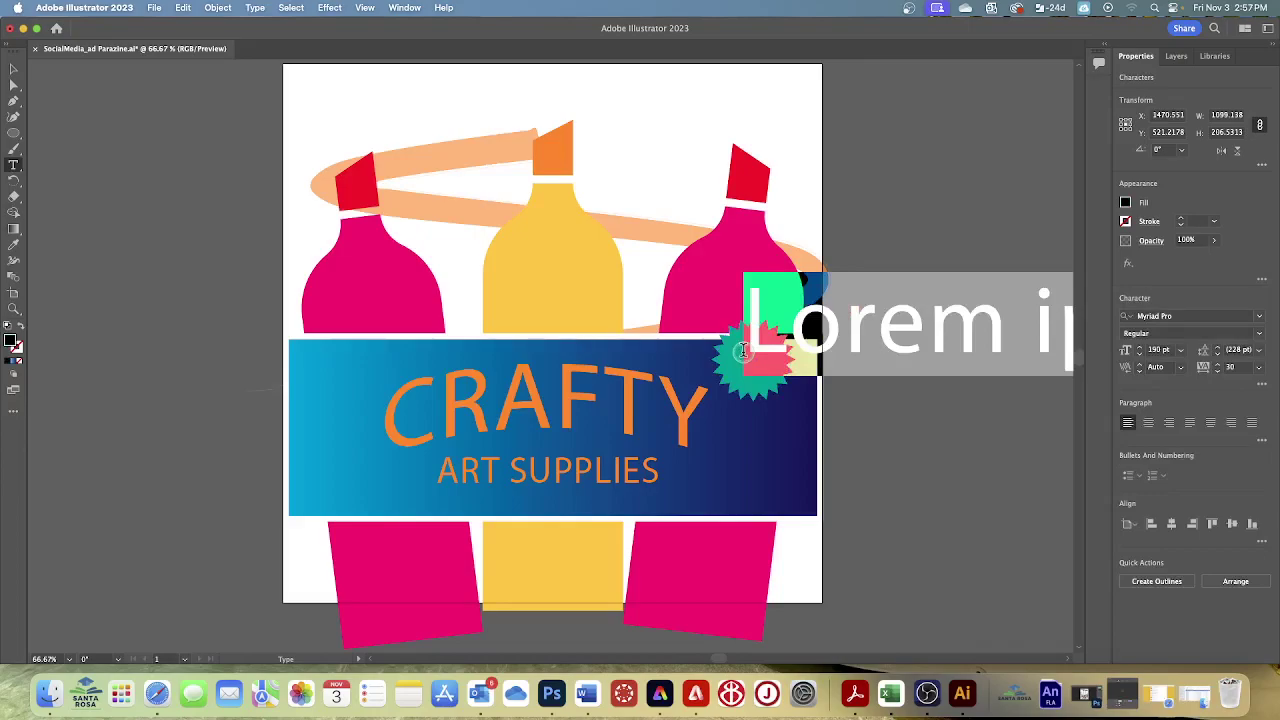
{"action": "type", "text": "30"}
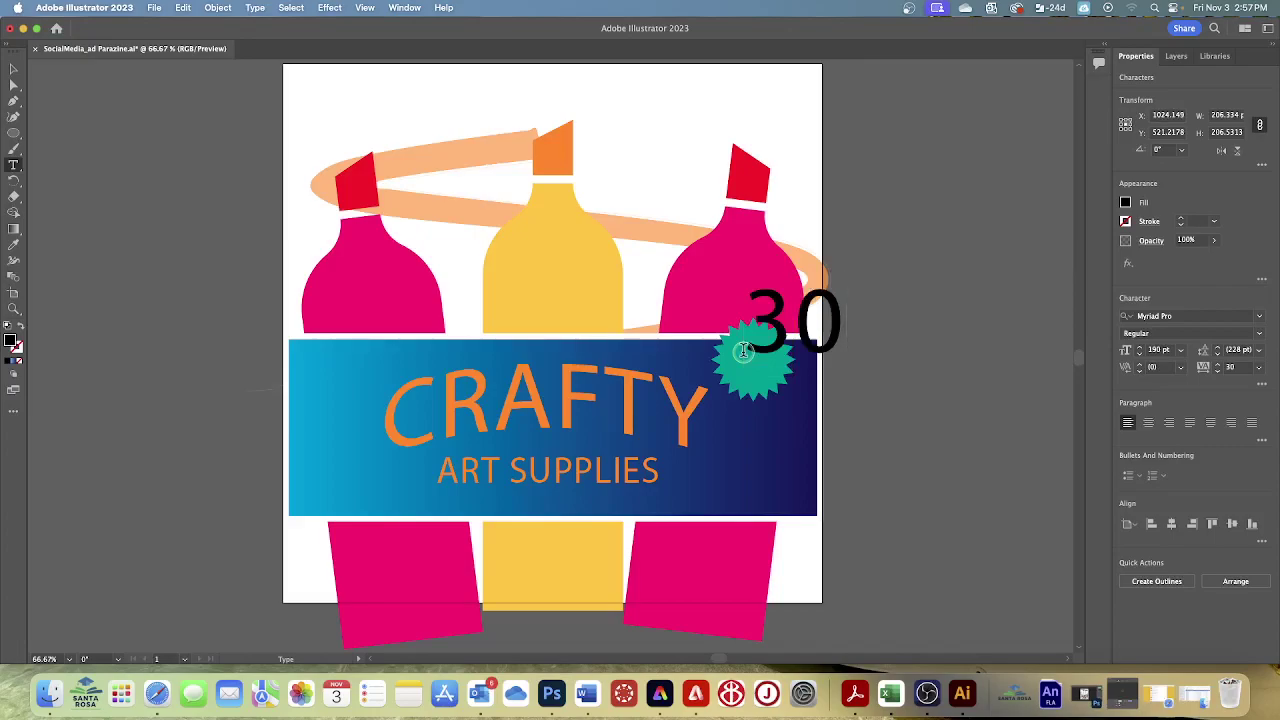
{"action": "type", "text": "%"}
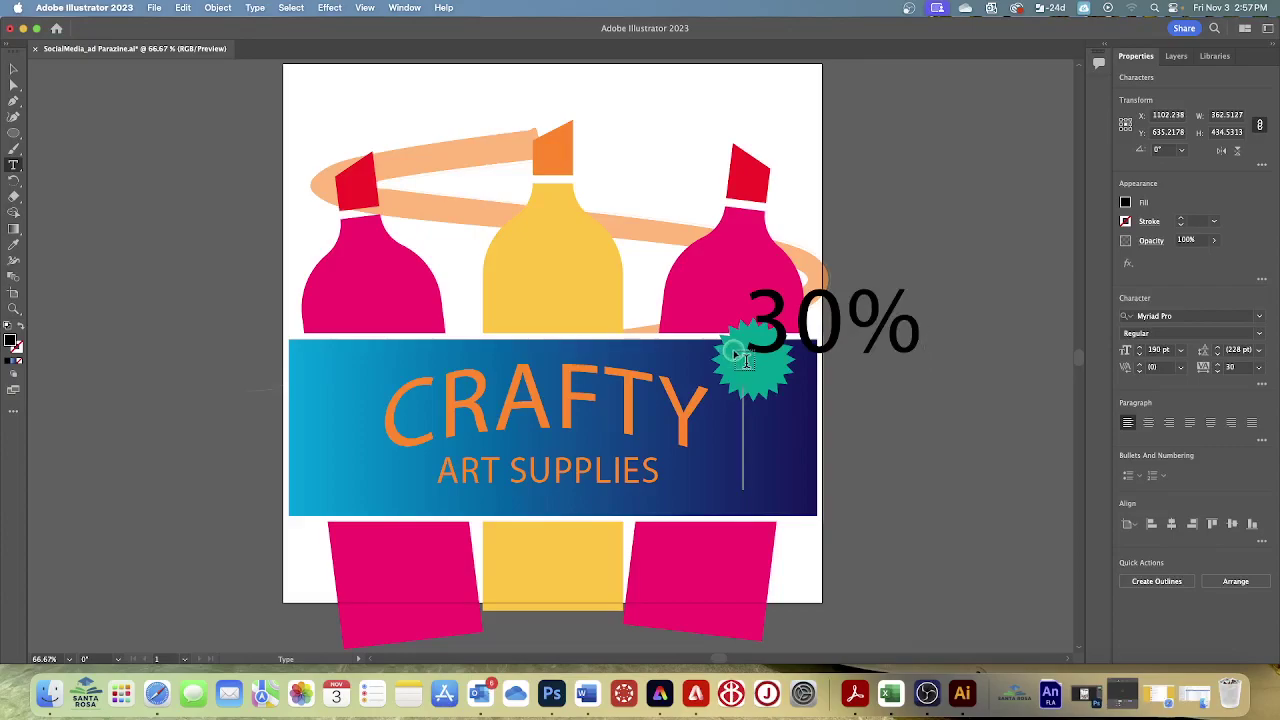
{"action": "type", "text": "OF"}
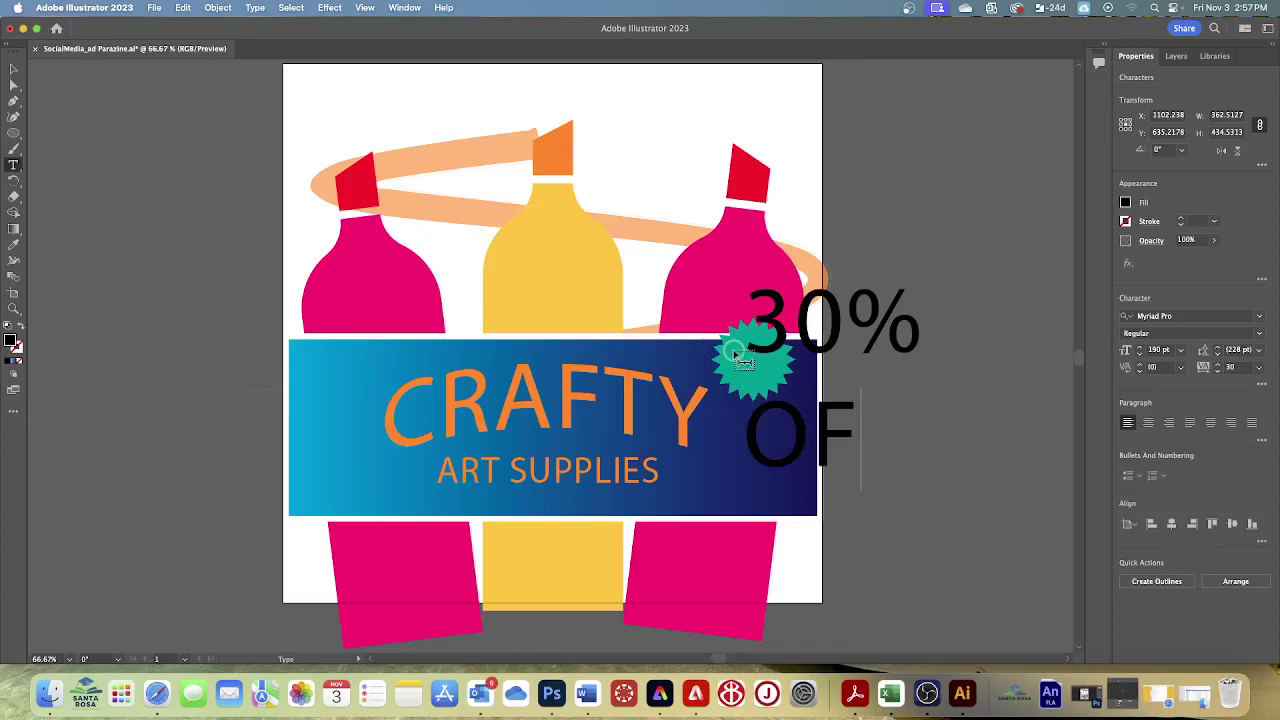
{"action": "type", "text": "F"}
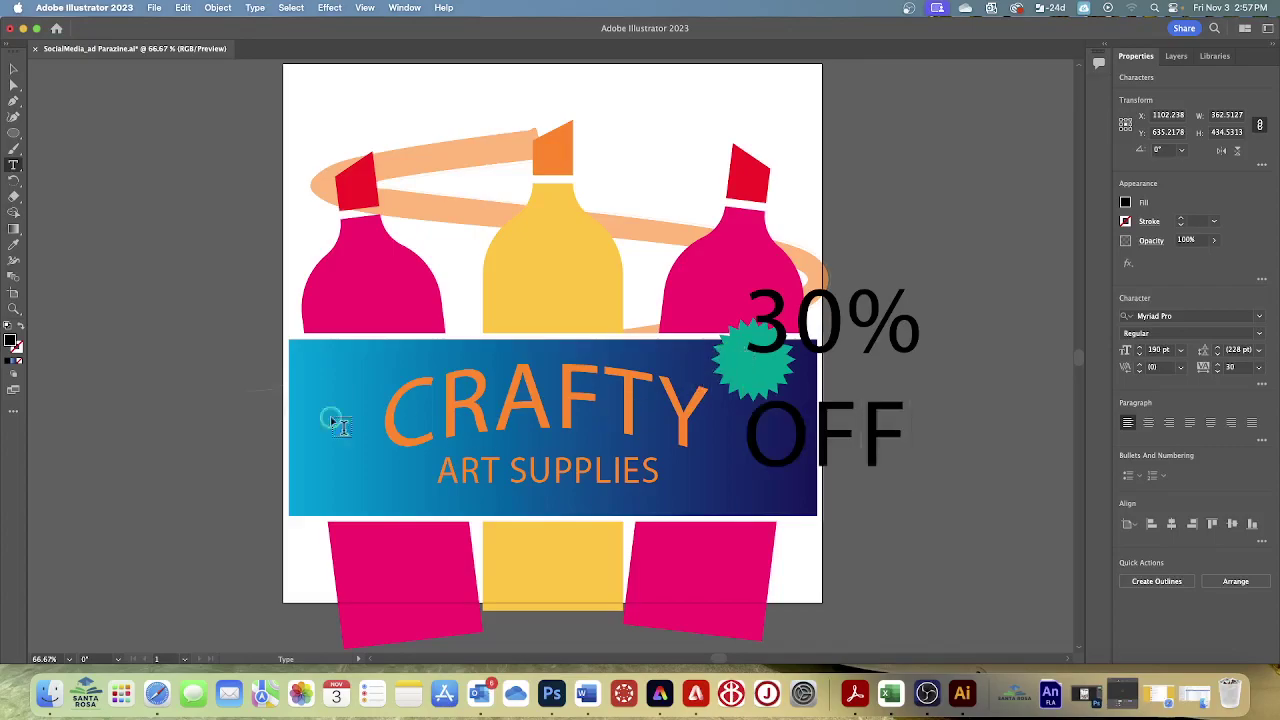
- Select the 30% OFF text object and make its fill white
{"action": "left_click", "coordinate": [13, 70]}
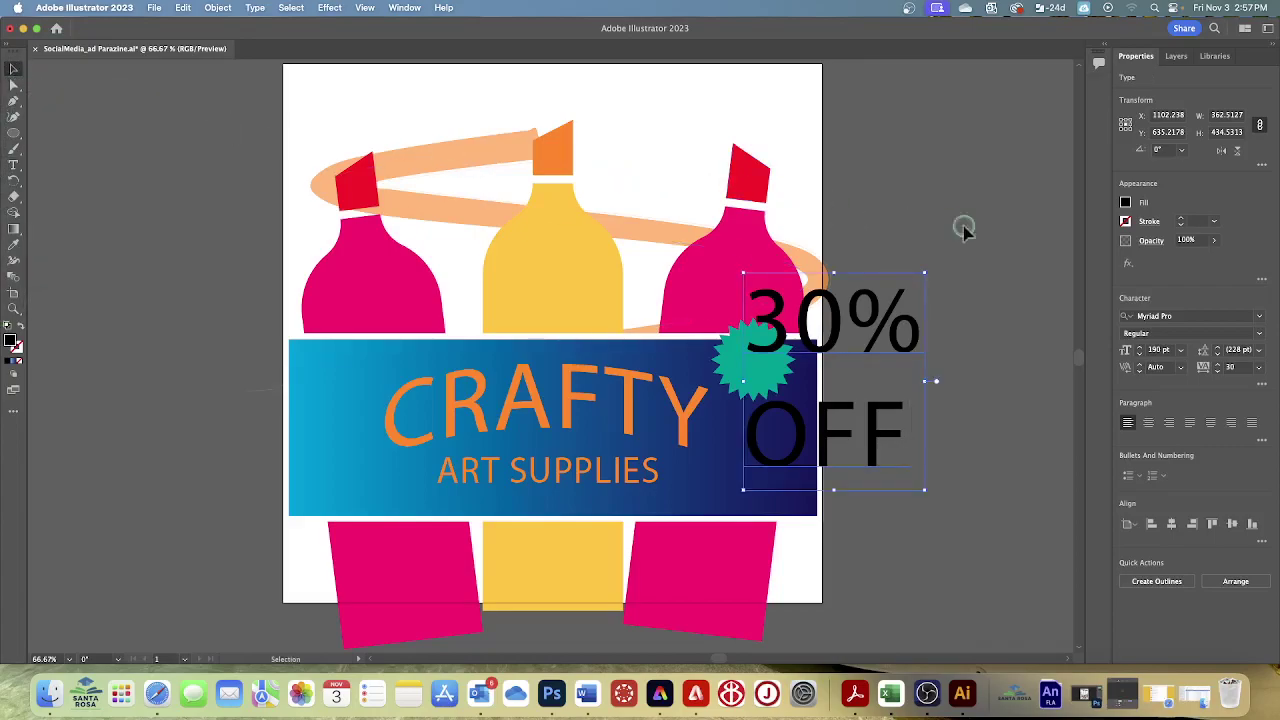
{"action": "left_click", "coordinate": [1117, 207]}
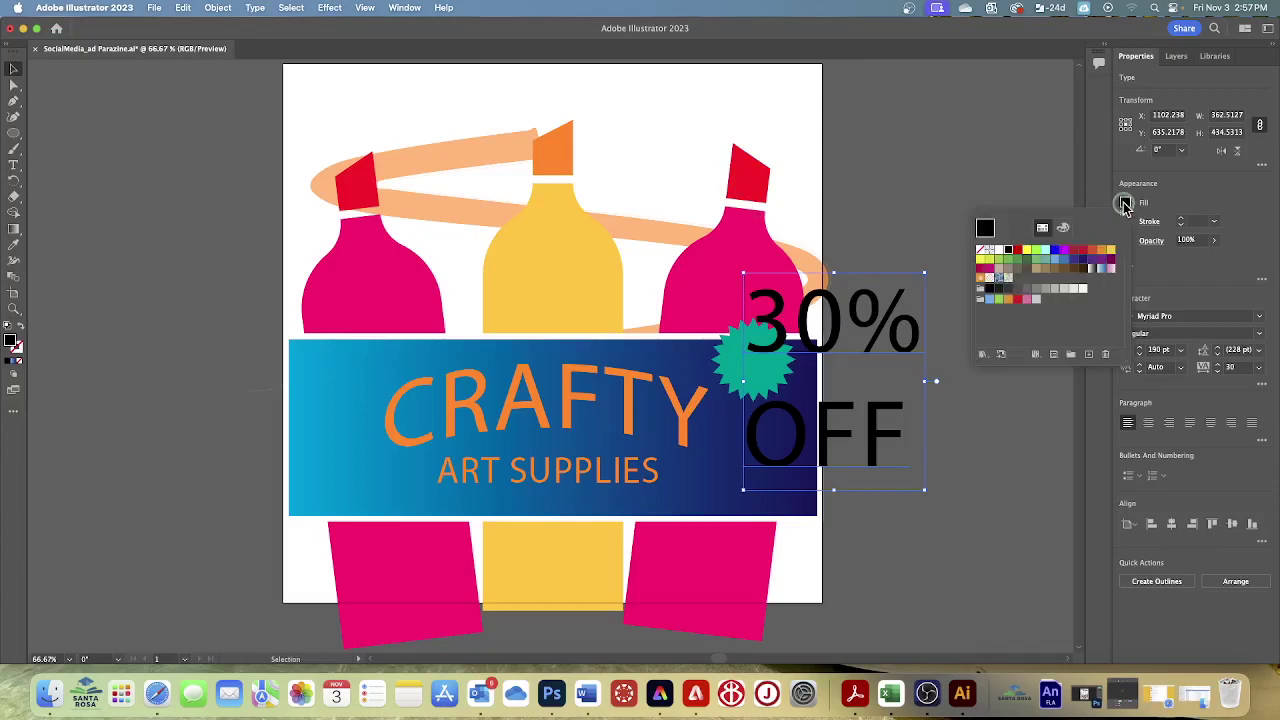
{"action": "left_click", "coordinate": [1000, 250]}
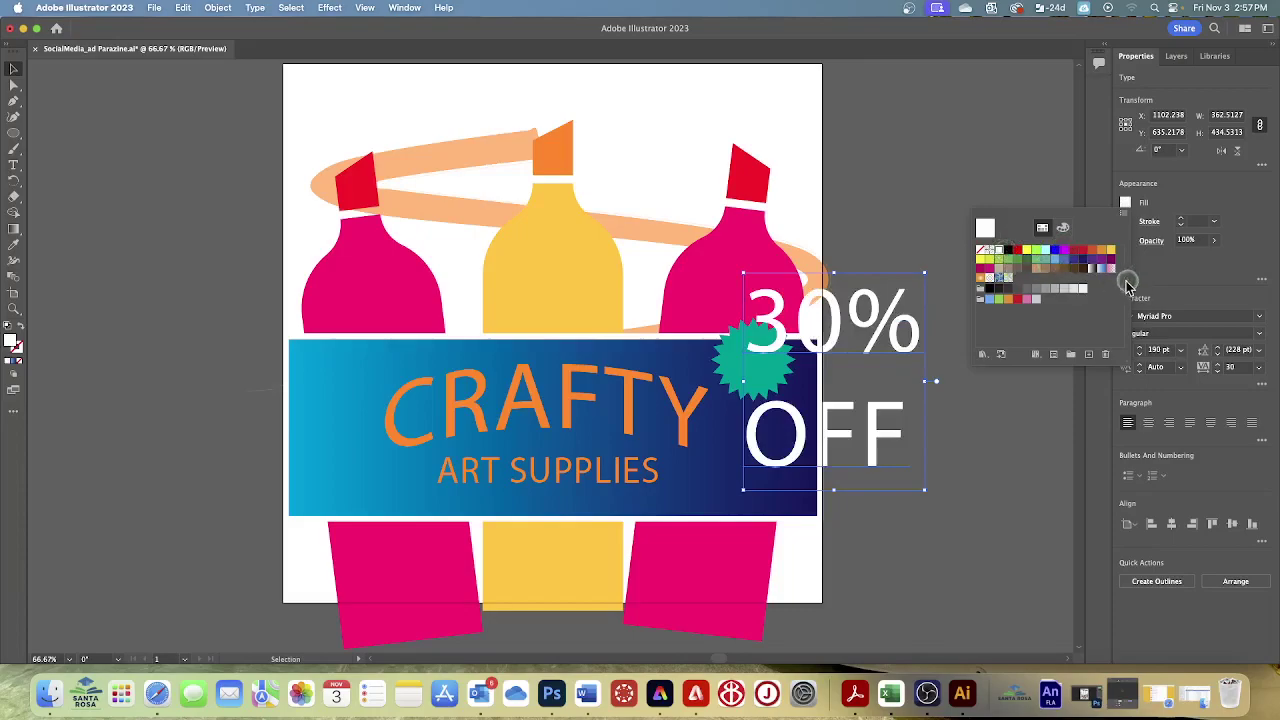
{"action": "left_click", "coordinate": [1172, 365]}
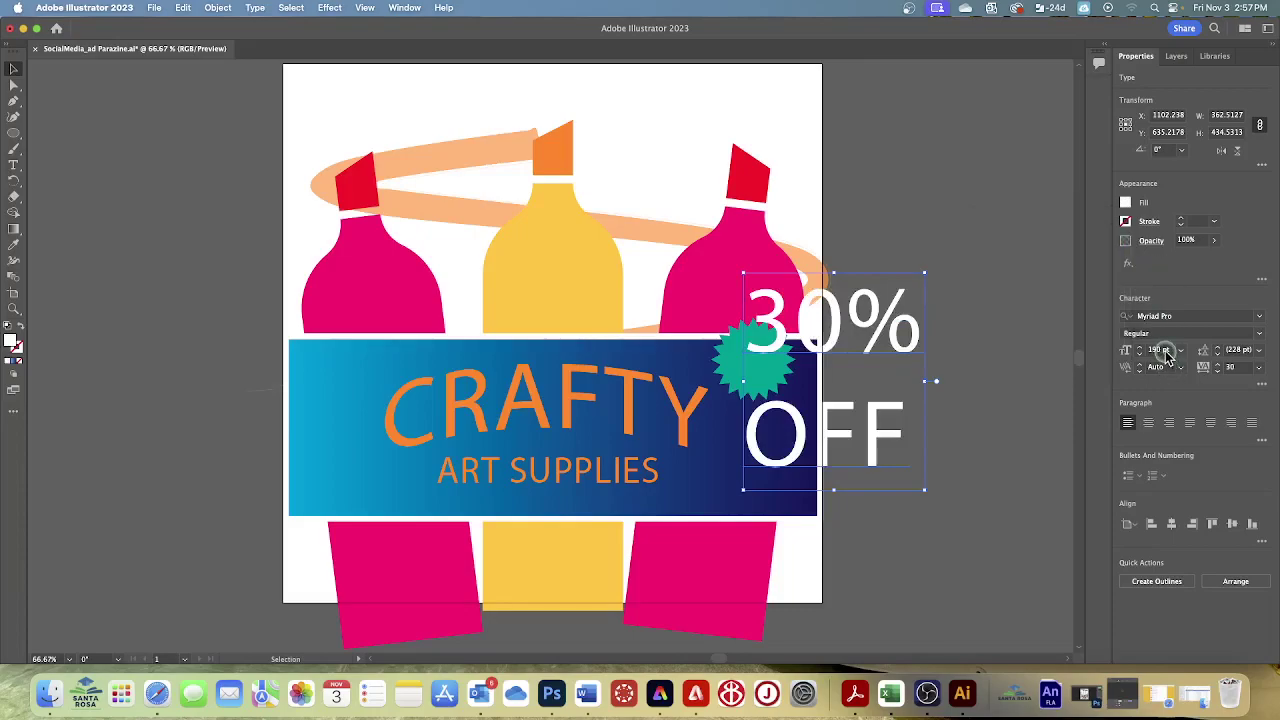
- Set the text to 60 pt with tighter leading and centre-align its two lines
{"action": "left_click", "coordinate": [1158, 350]}
{"action": "type", "text": "60"}
{"action": "key", "text": "Tab"}
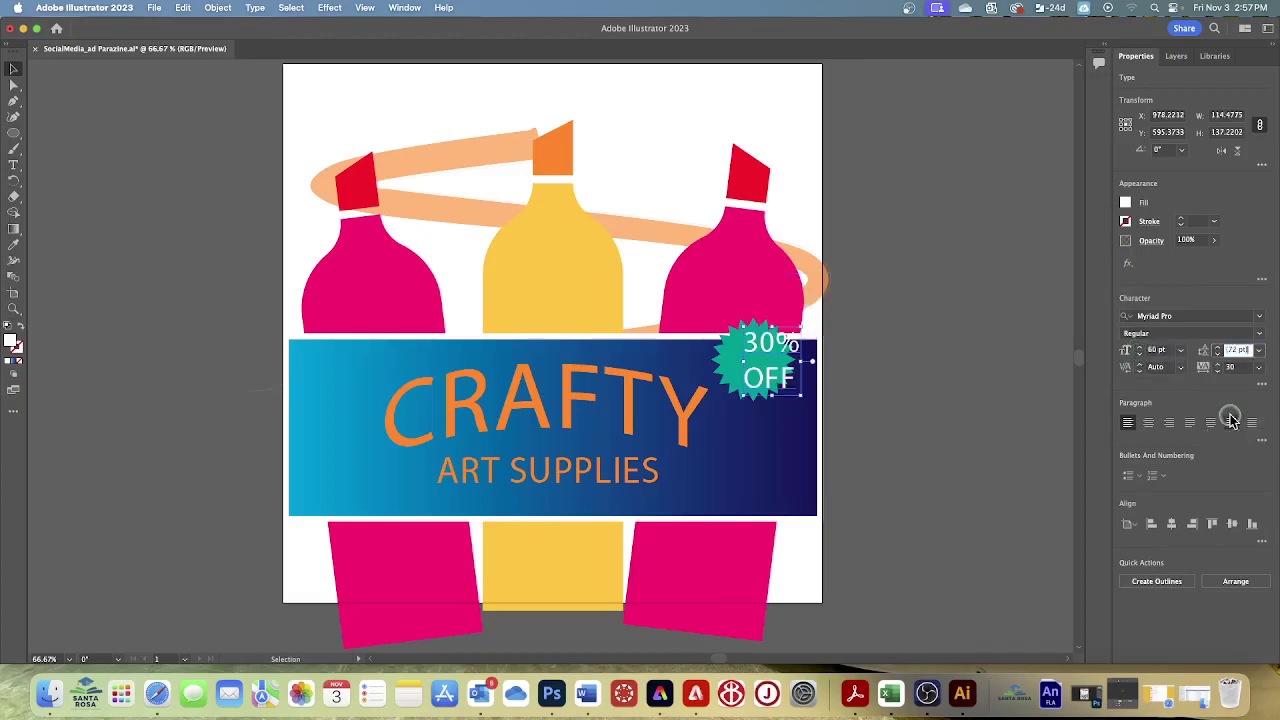
{"action": "left_click", "coordinate": [1210, 352]}
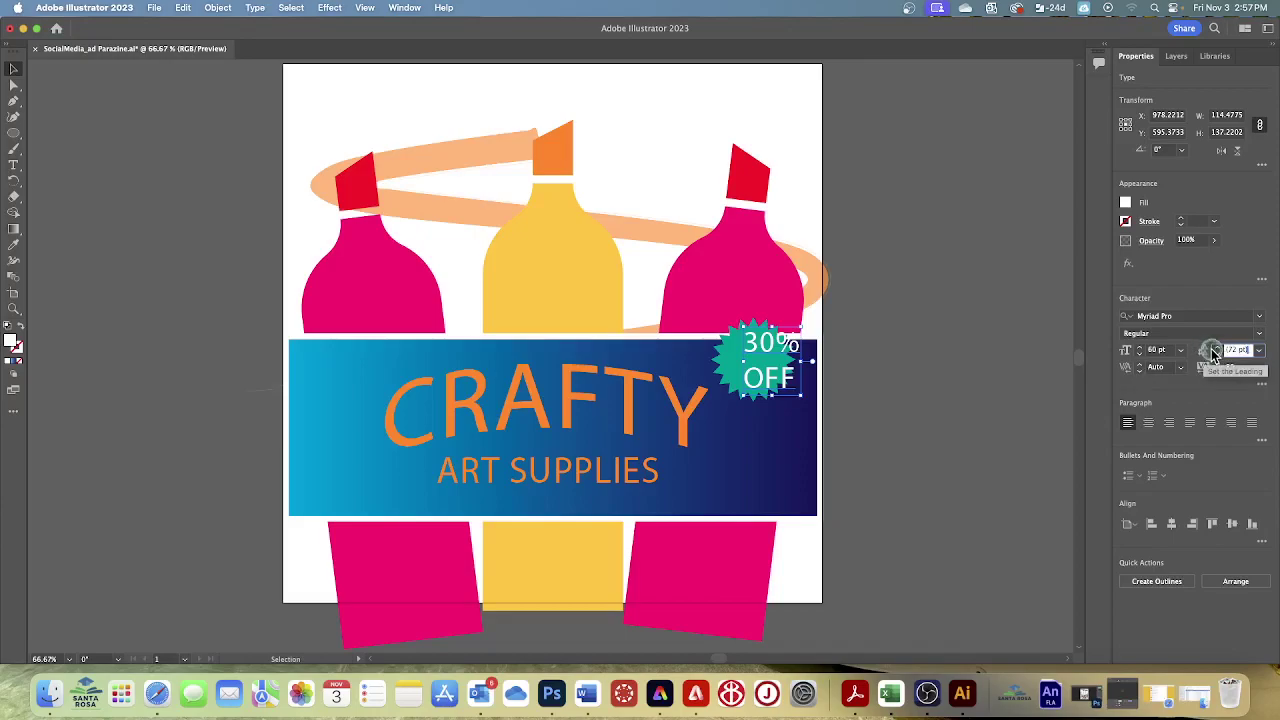
{"action": "left_click", "coordinate": [1236, 350]}
{"action": "left_click", "coordinate": [1260, 351]}
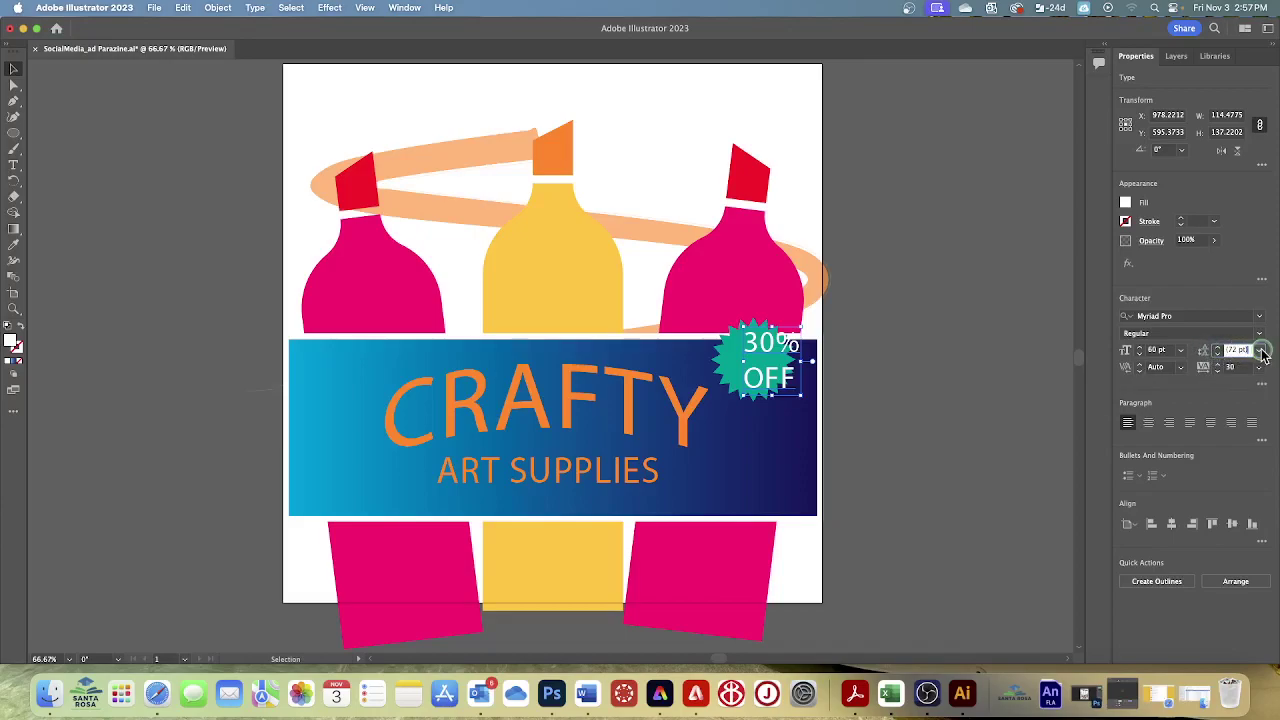
{"action": "left_click", "coordinate": [1262, 352]}
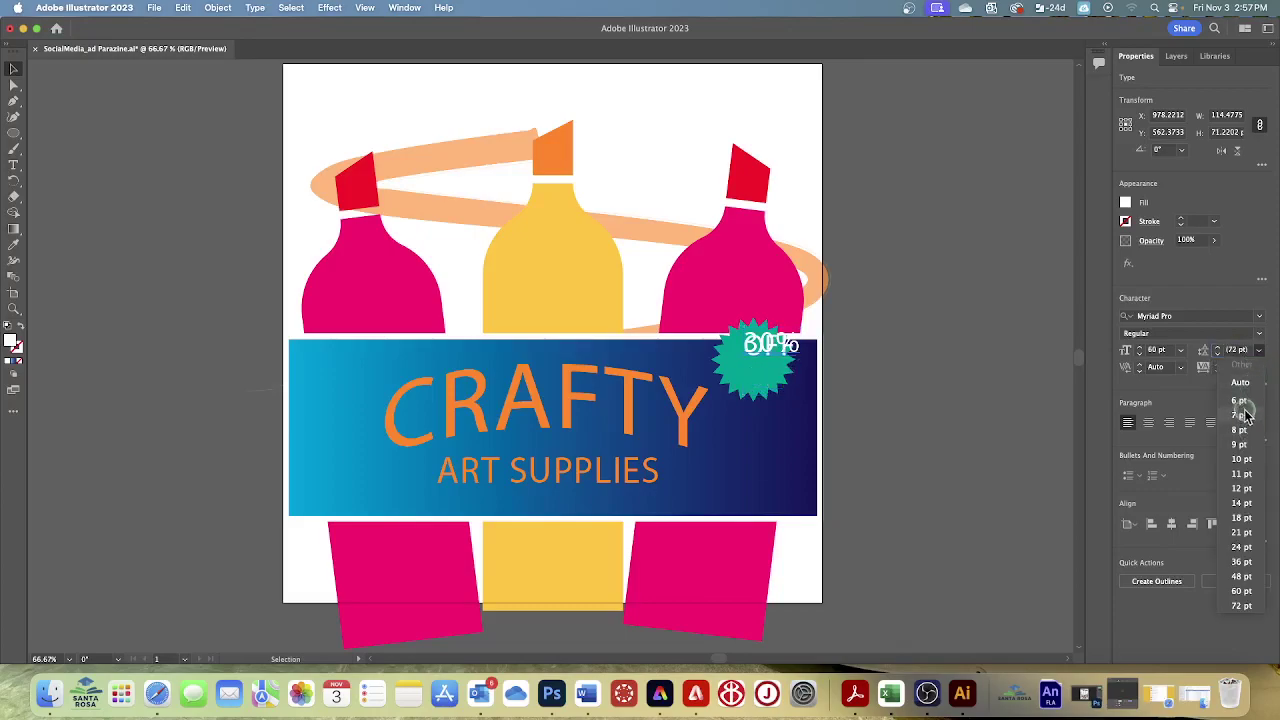
{"action": "left_click", "coordinate": [1236, 352]}
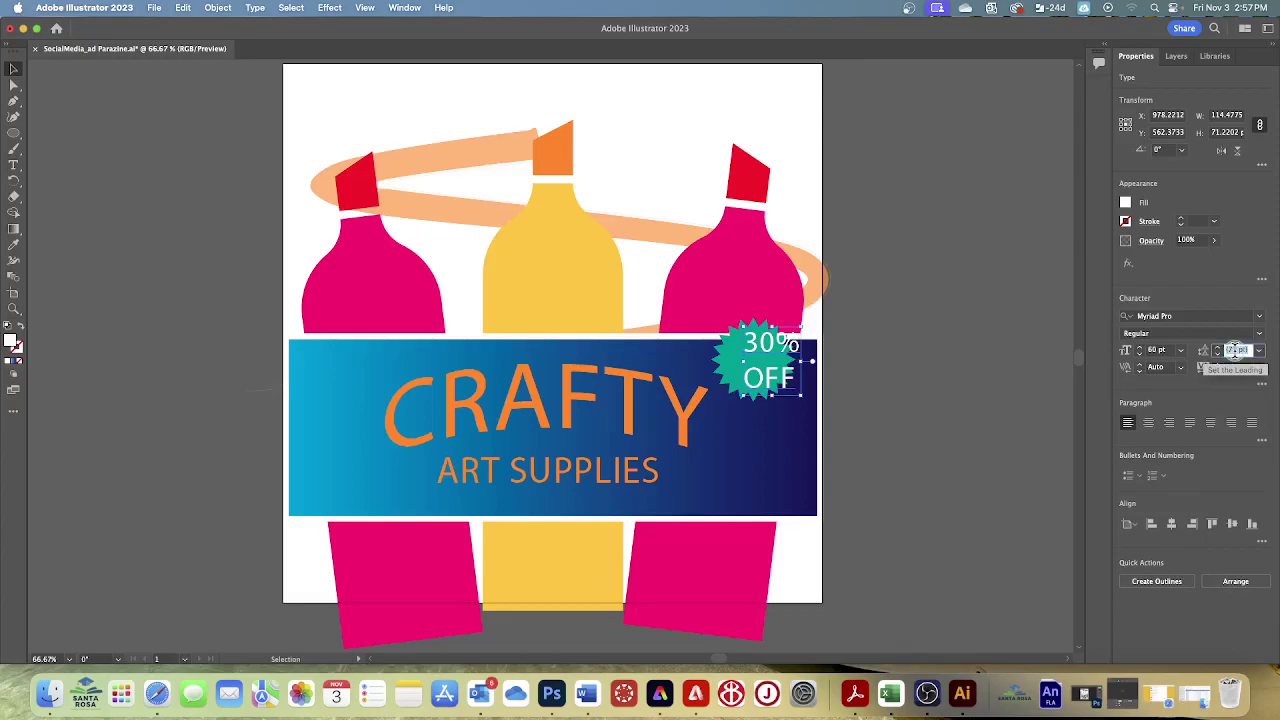
{"action": "type", "text": "3"}
{"action": "key", "text": "Tab"}
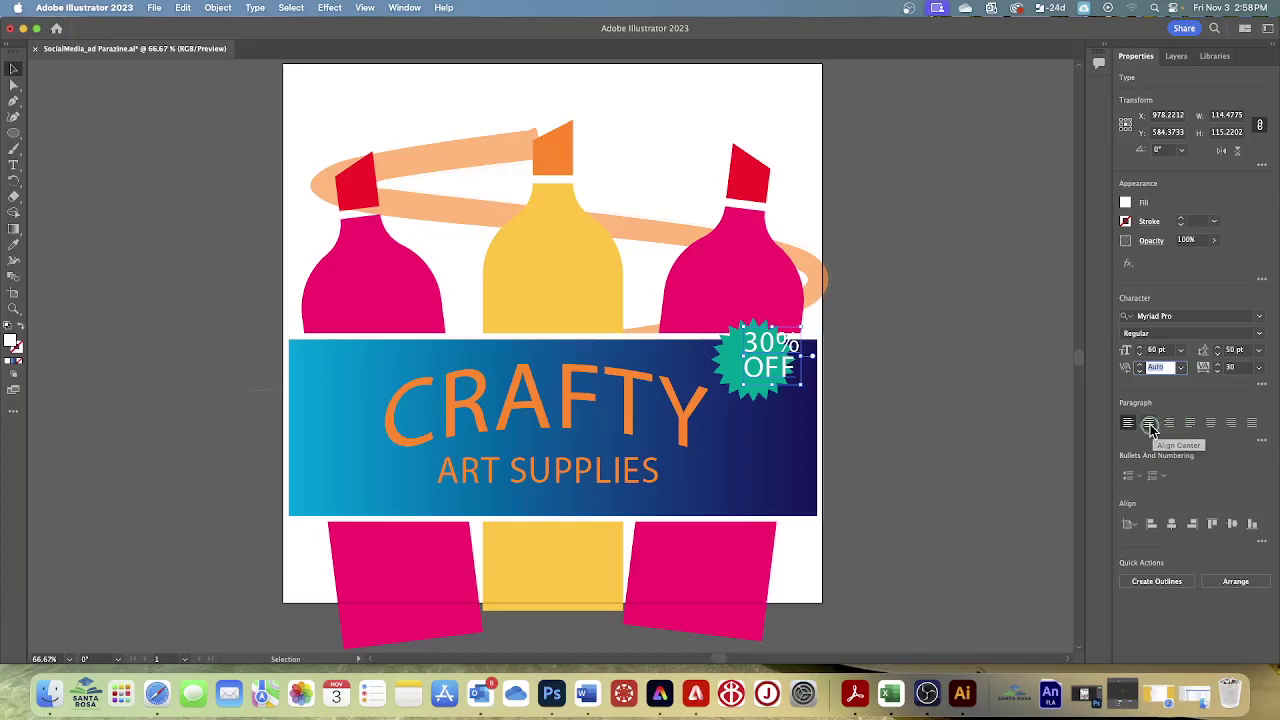
{"action": "left_click", "coordinate": [1152, 428]}
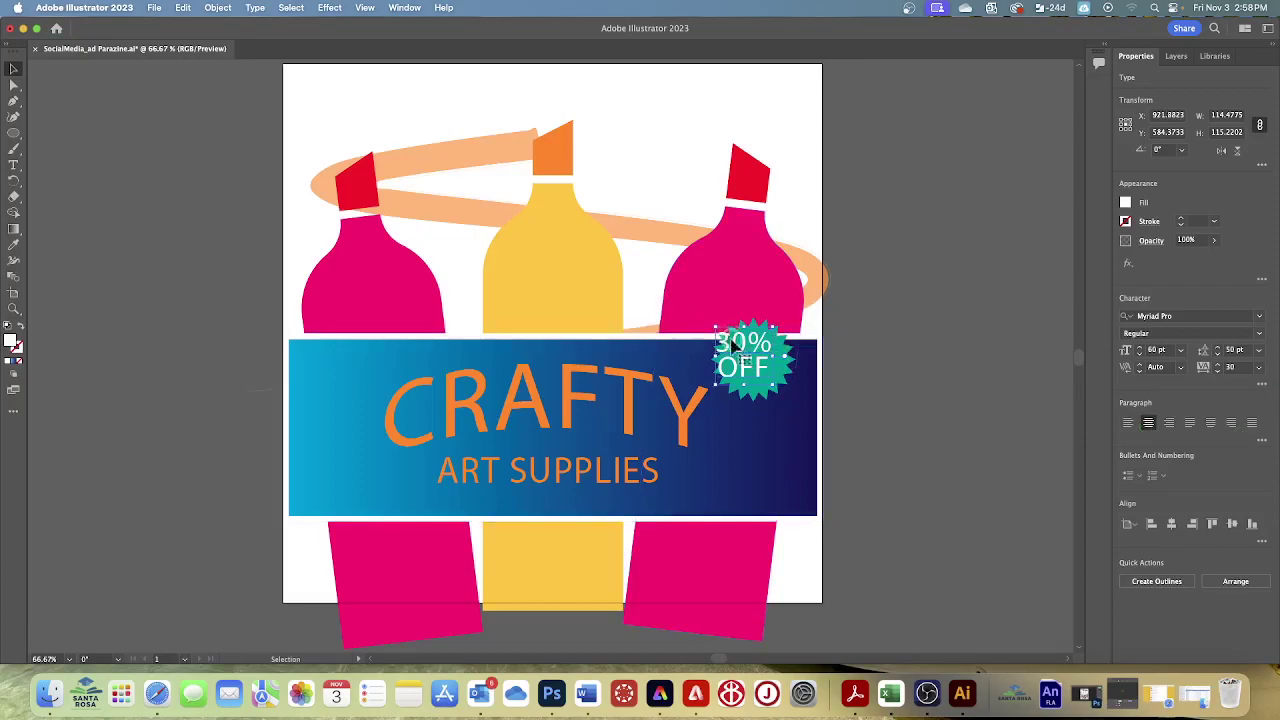
- Enlarge the teal starburst to about 196 × 159 px and re-centre the 30% OFF text on it
{"action": "left_click_drag", "start_coordinate": [743, 352], "coordinate": [753, 360]}
{"action": "left_click", "coordinate": [902, 357]}
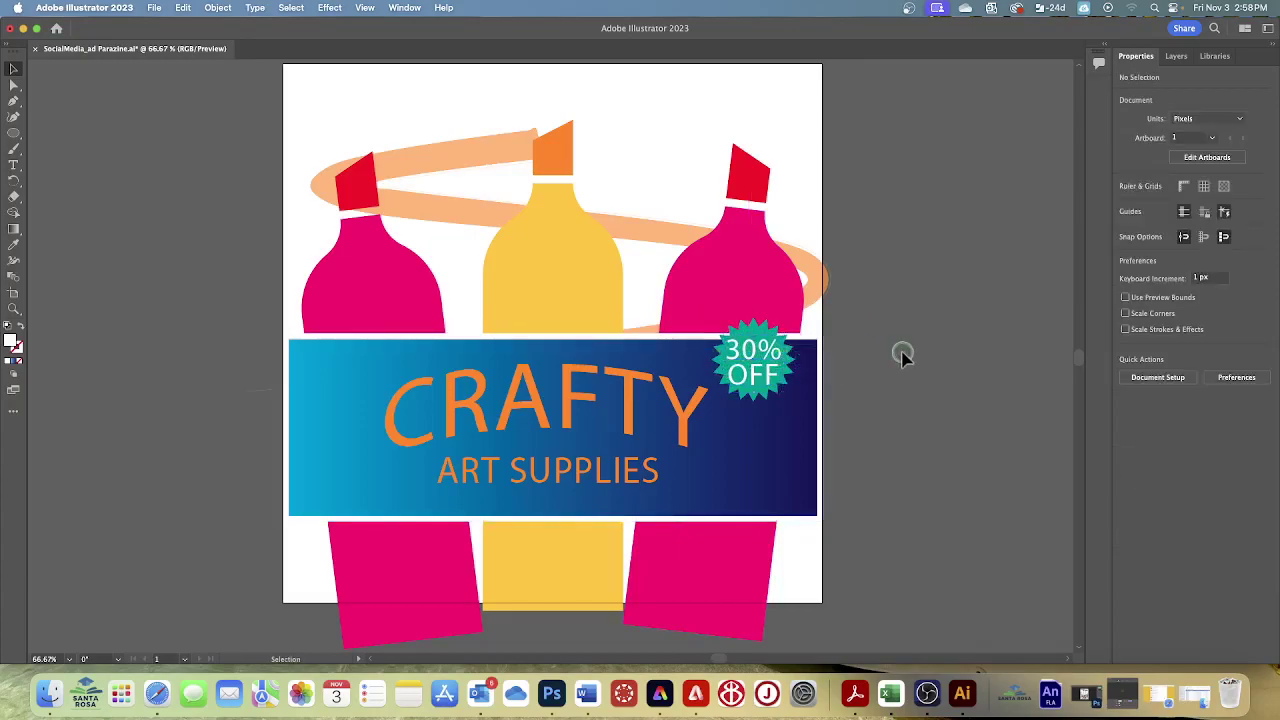
{"action": "left_click", "coordinate": [752, 335]}
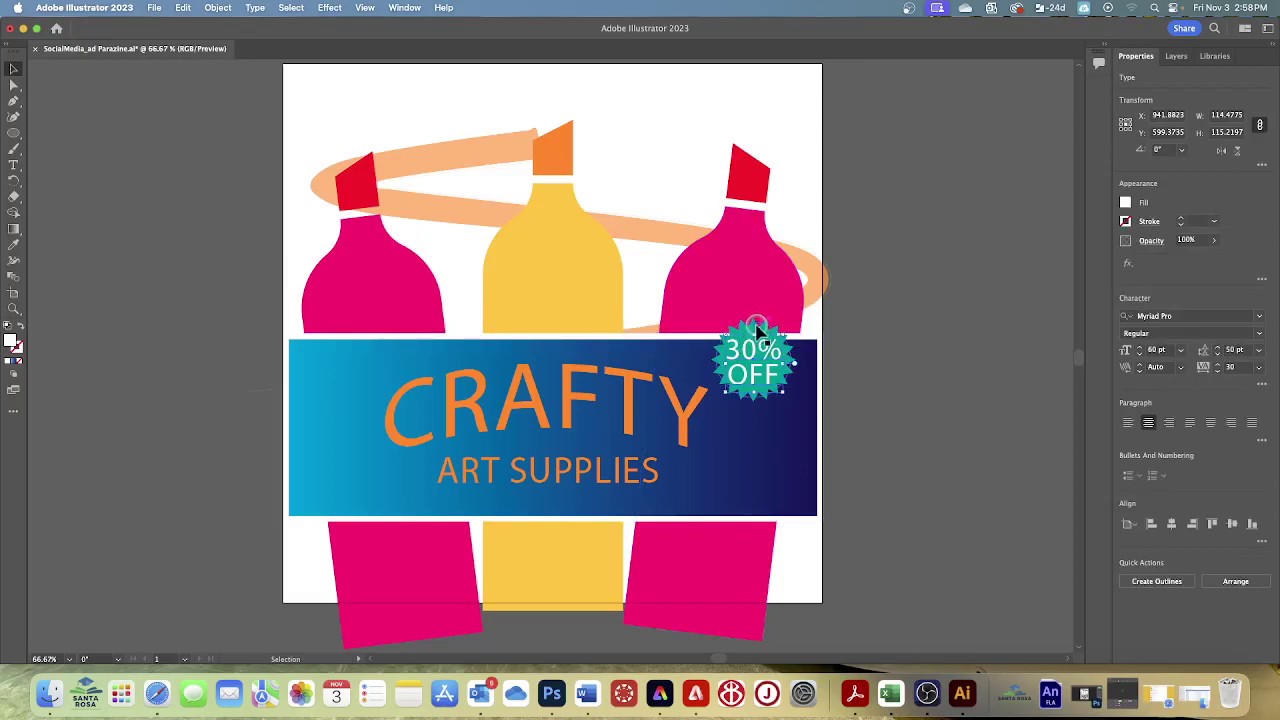
{"action": "left_click", "coordinate": [757, 328]}
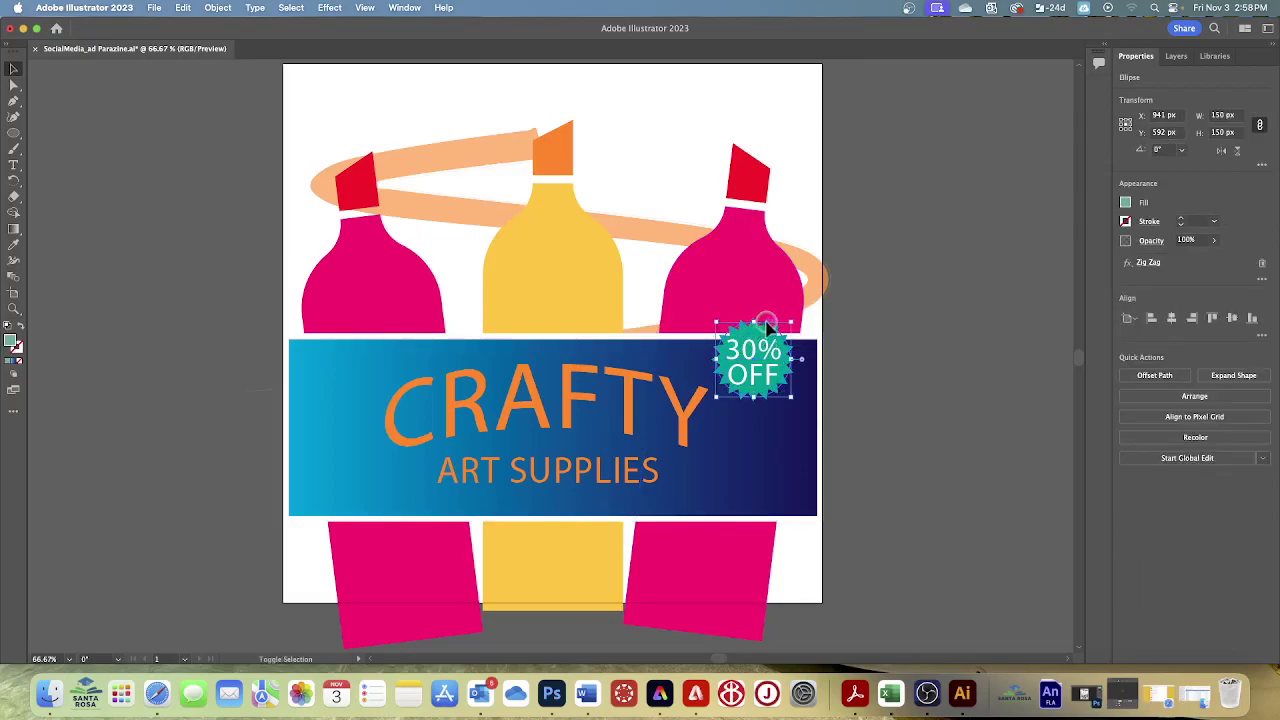
{"action": "left_click_drag", "start_coordinate": [791, 323], "coordinate": [814, 318]}
{"action": "left_click_drag", "start_coordinate": [757, 361], "coordinate": [774, 357]}
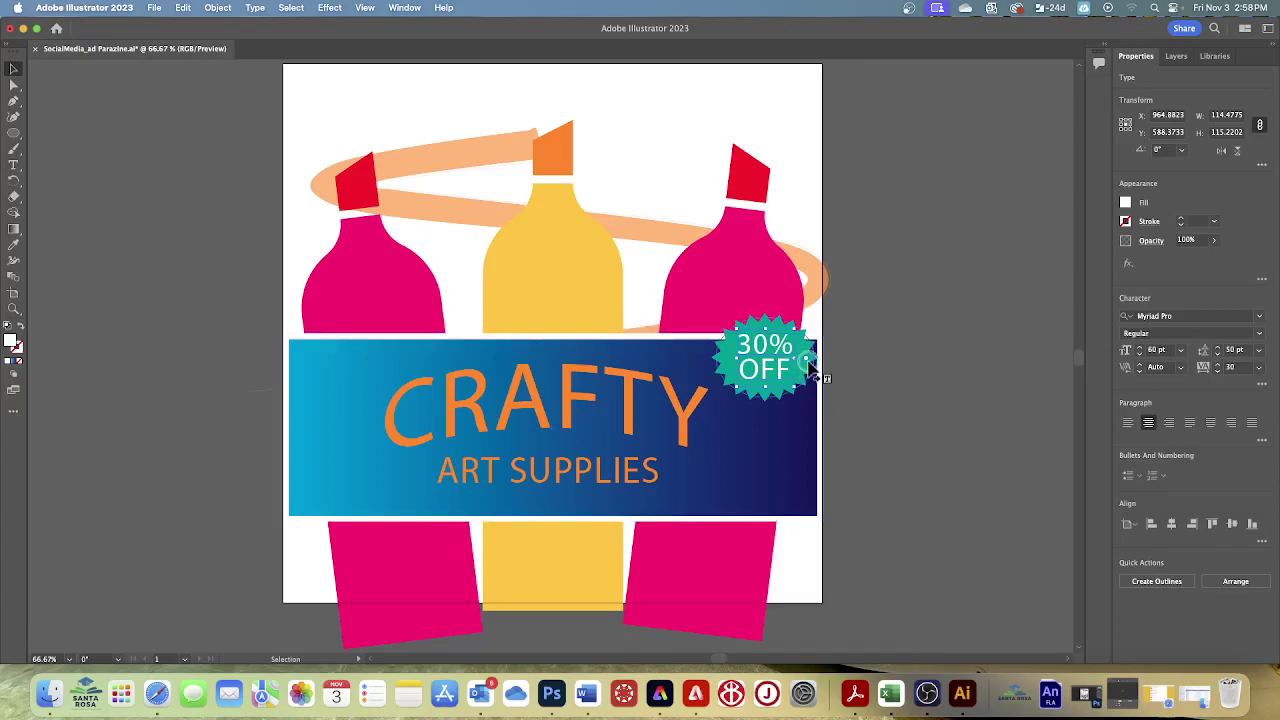
- Group the teal starburst with the 30% OFF text and nudge the badge onto the banner's top-right corner
{"action": "left_click", "coordinate": [810, 368], "text": "shift"}
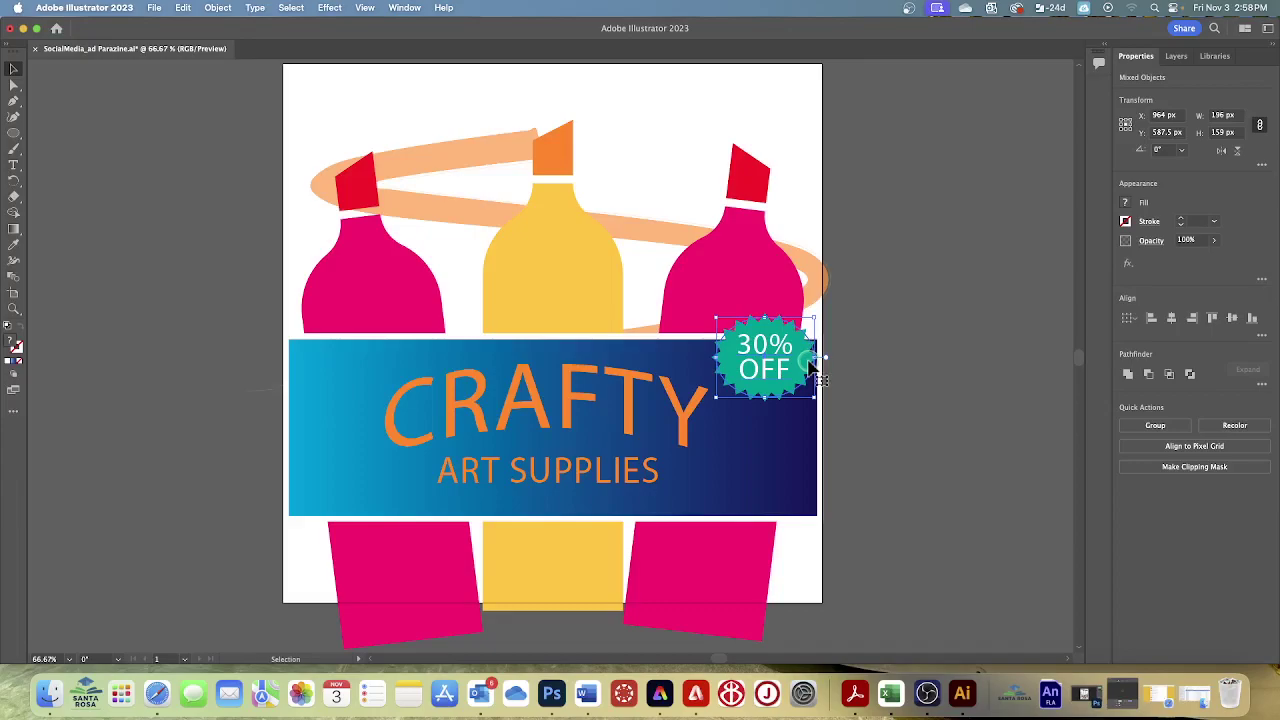
{"action": "left_click", "coordinate": [1152, 426]}
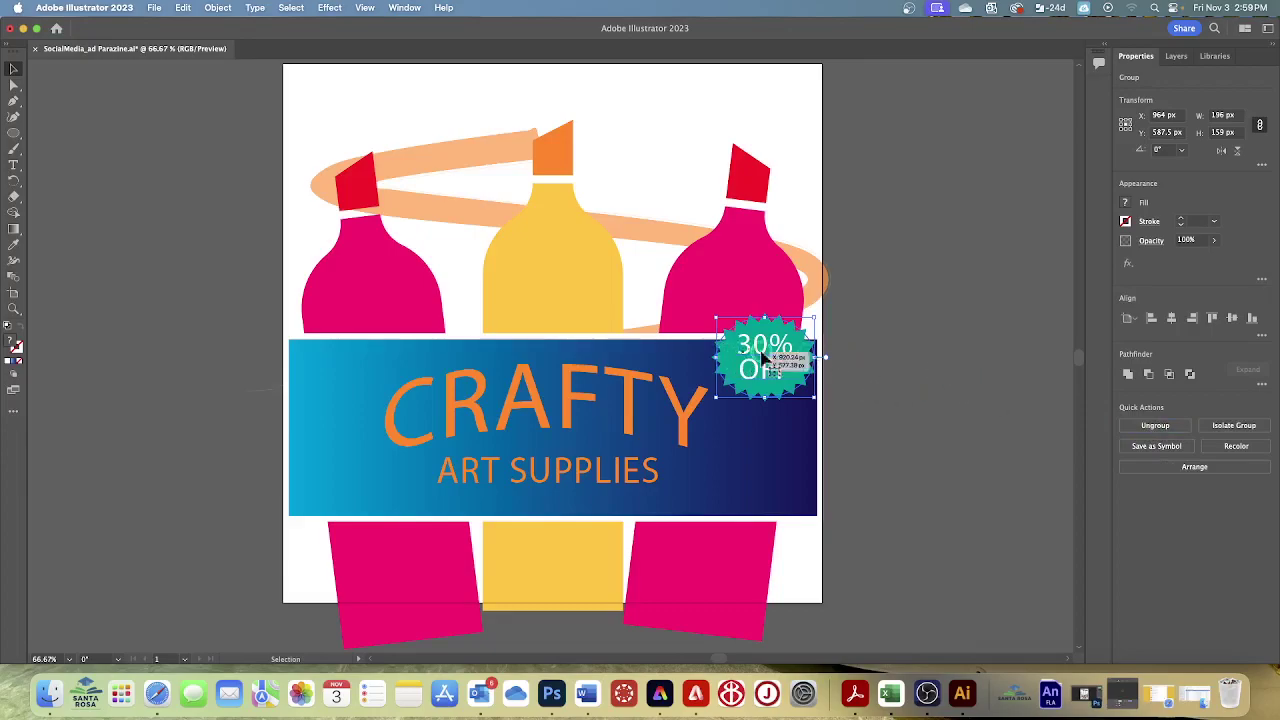
{"action": "mouse_move", "coordinate": [772, 332]}
{"action": "left_mouse_down"}
{"action": "mouse_move", "coordinate": [771, 343]}
{"action": "mouse_move", "coordinate": [780, 329]}
{"action": "left_mouse_up"}
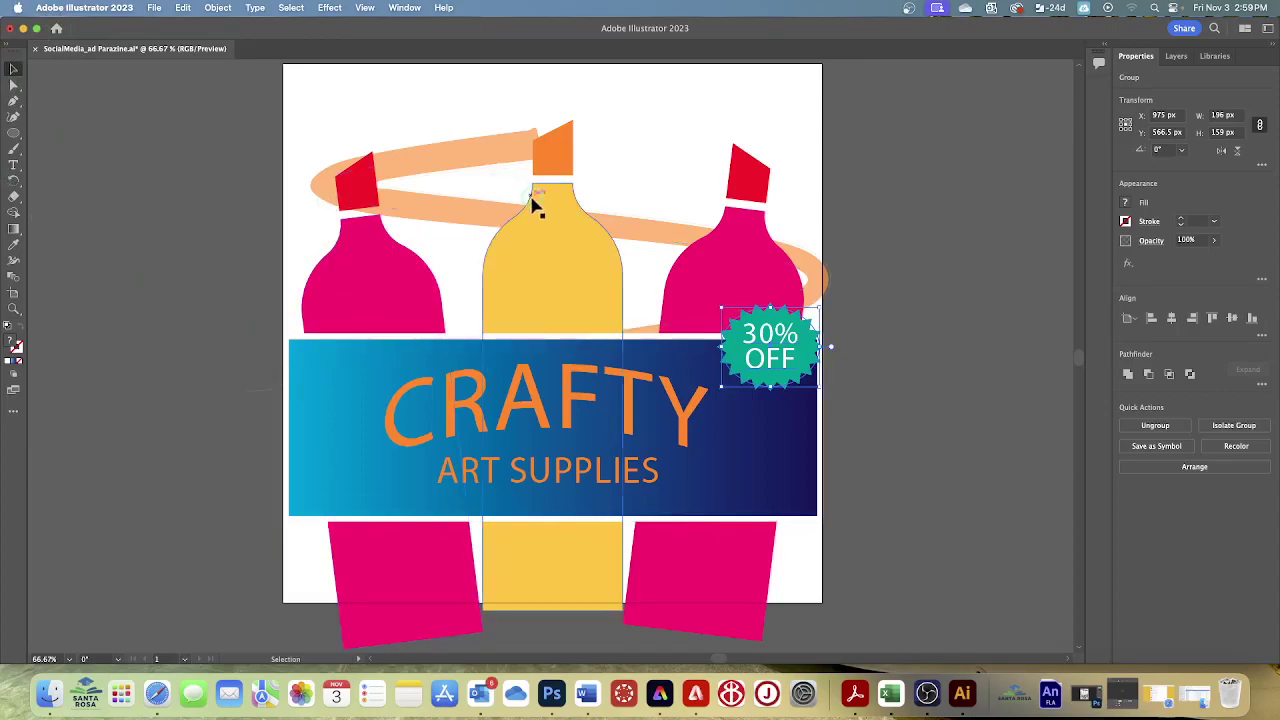
- Select the bottles artwork, then add the blue banner and its headline text to the selection
{"action": "left_click", "coordinate": [335, 271]}
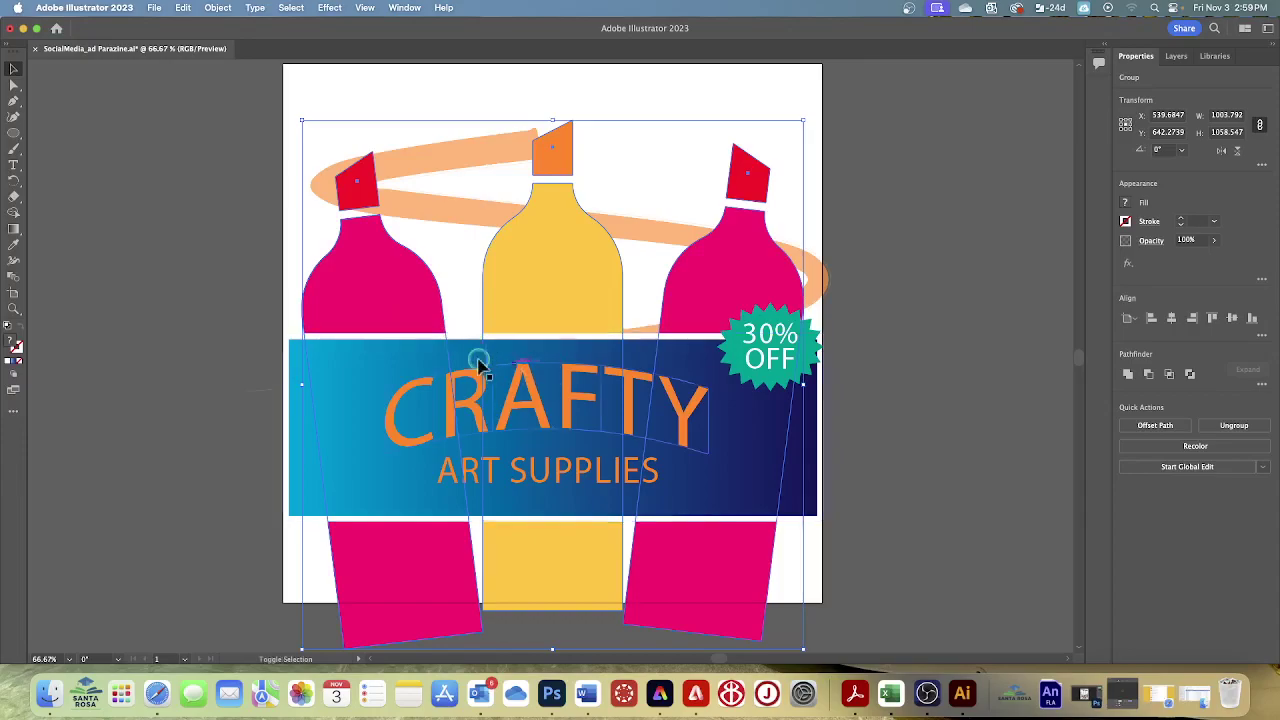
{"action": "left_click", "coordinate": [733, 470], "text": "shift"}
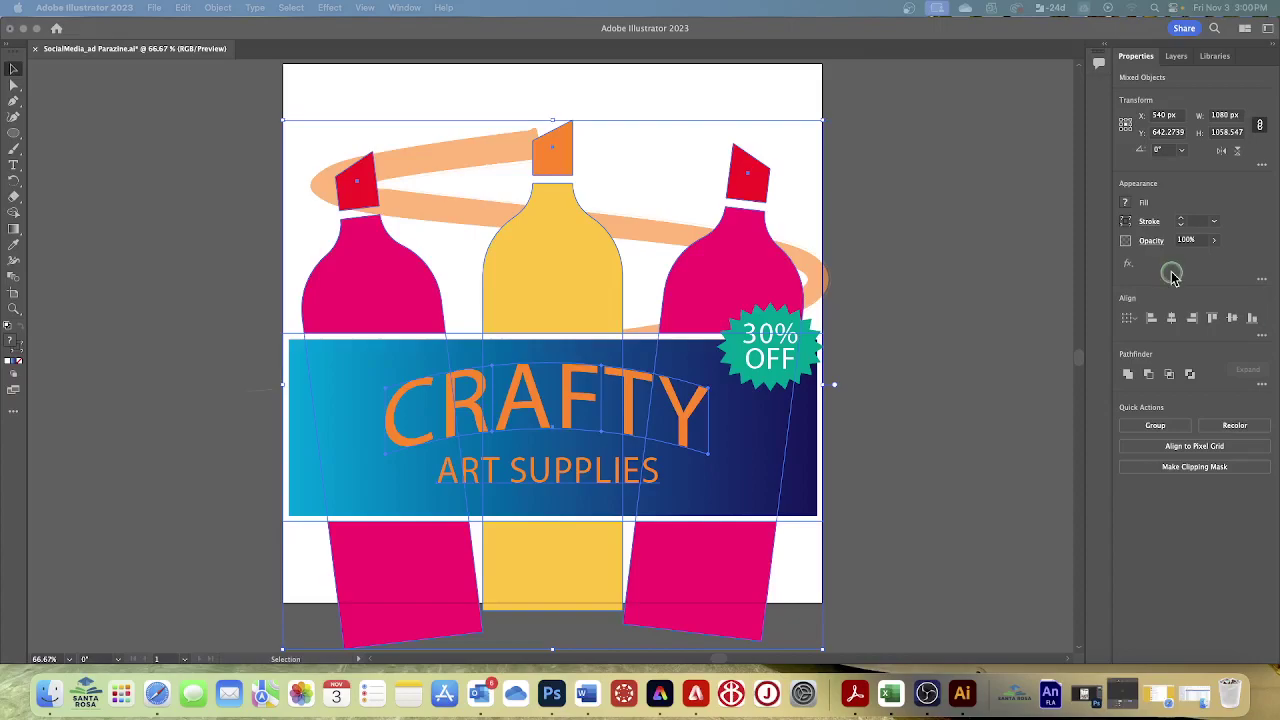
- Set Align To to Align to Artboard and horizontally centre the selected artwork
{"action": "left_click", "coordinate": [1136, 323]}
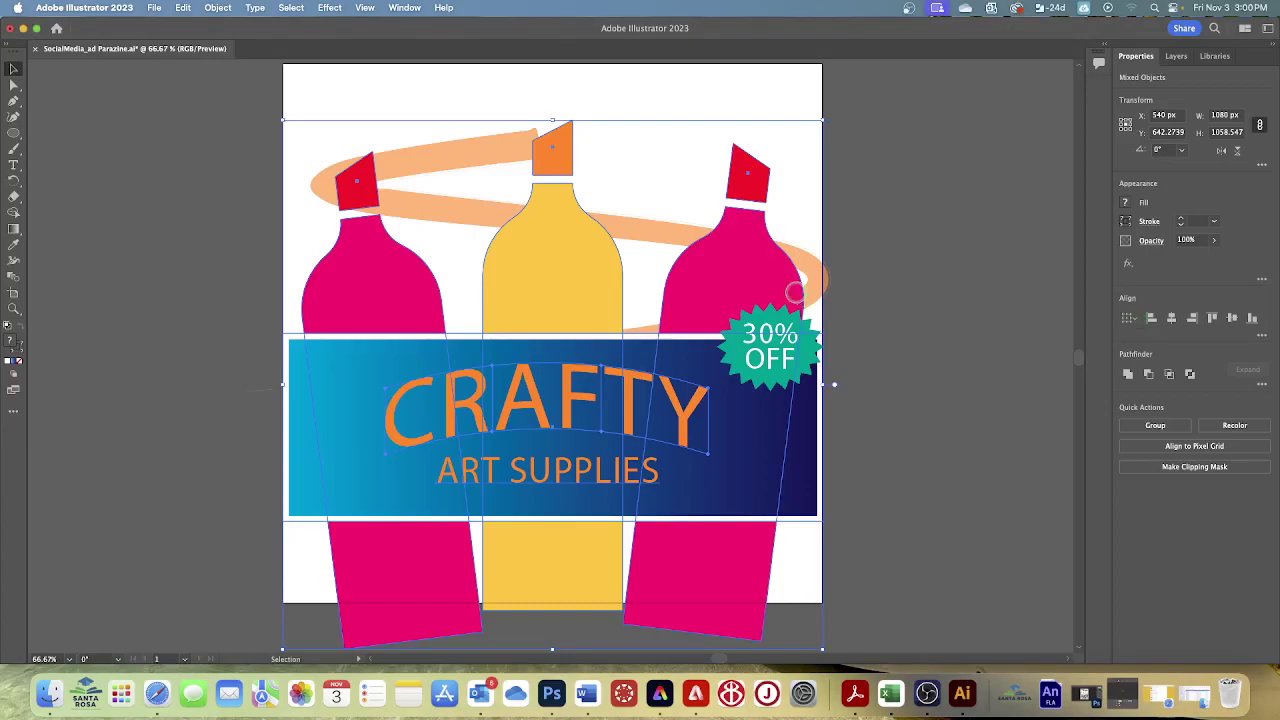
{"action": "left_click", "coordinate": [1133, 319]}
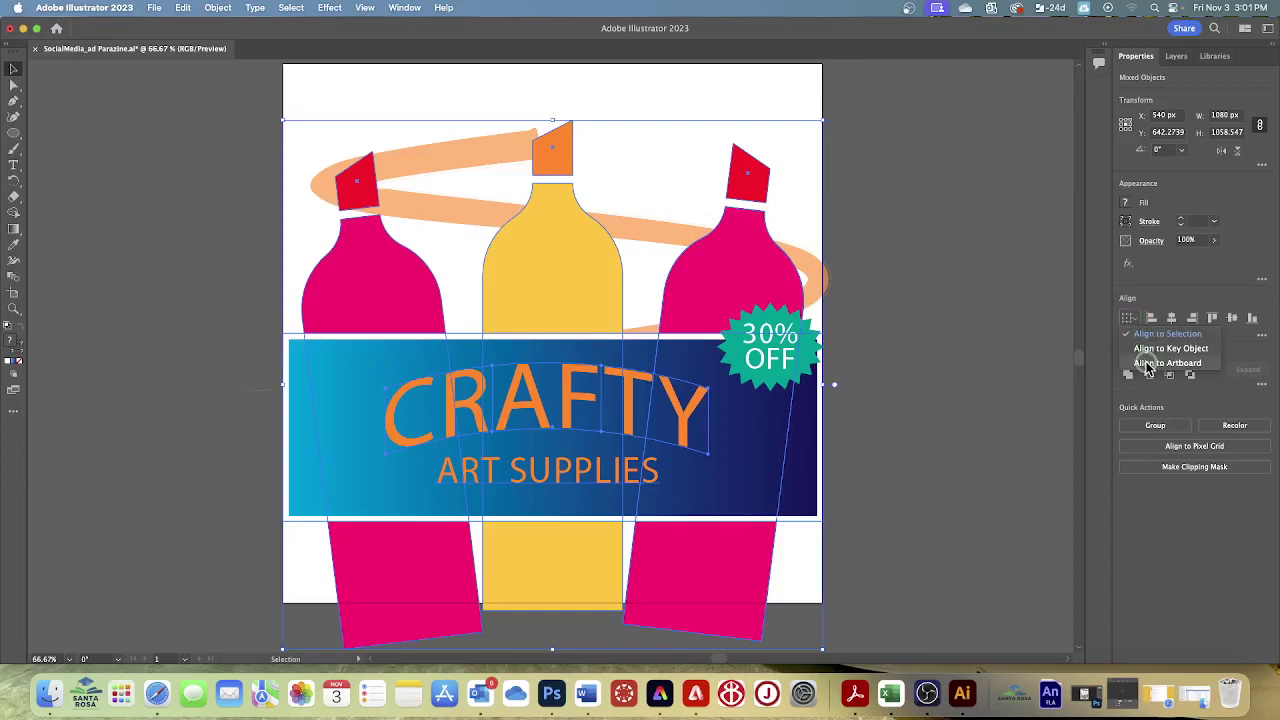
{"action": "left_click", "coordinate": [1147, 363]}
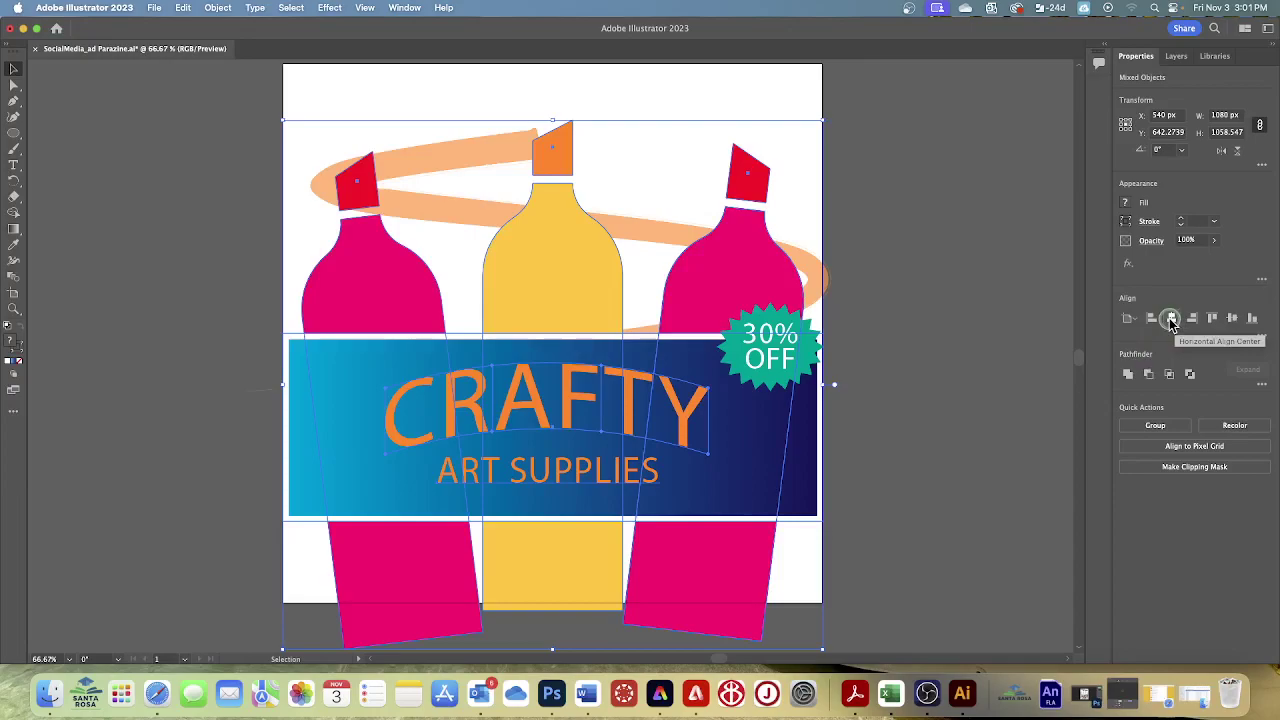
{"action": "left_click", "coordinate": [1172, 321]}
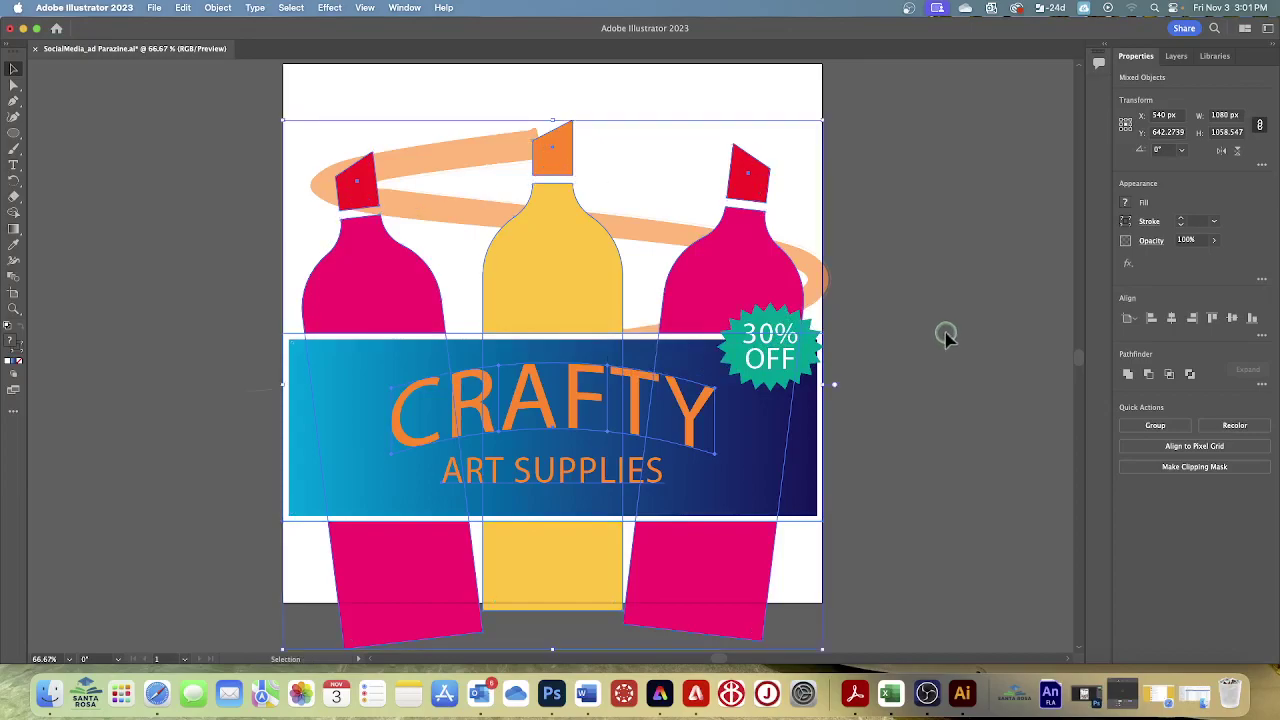
- Shift the 30% OFF badge slightly left and save the document
{"action": "left_click", "coordinate": [732, 86]}
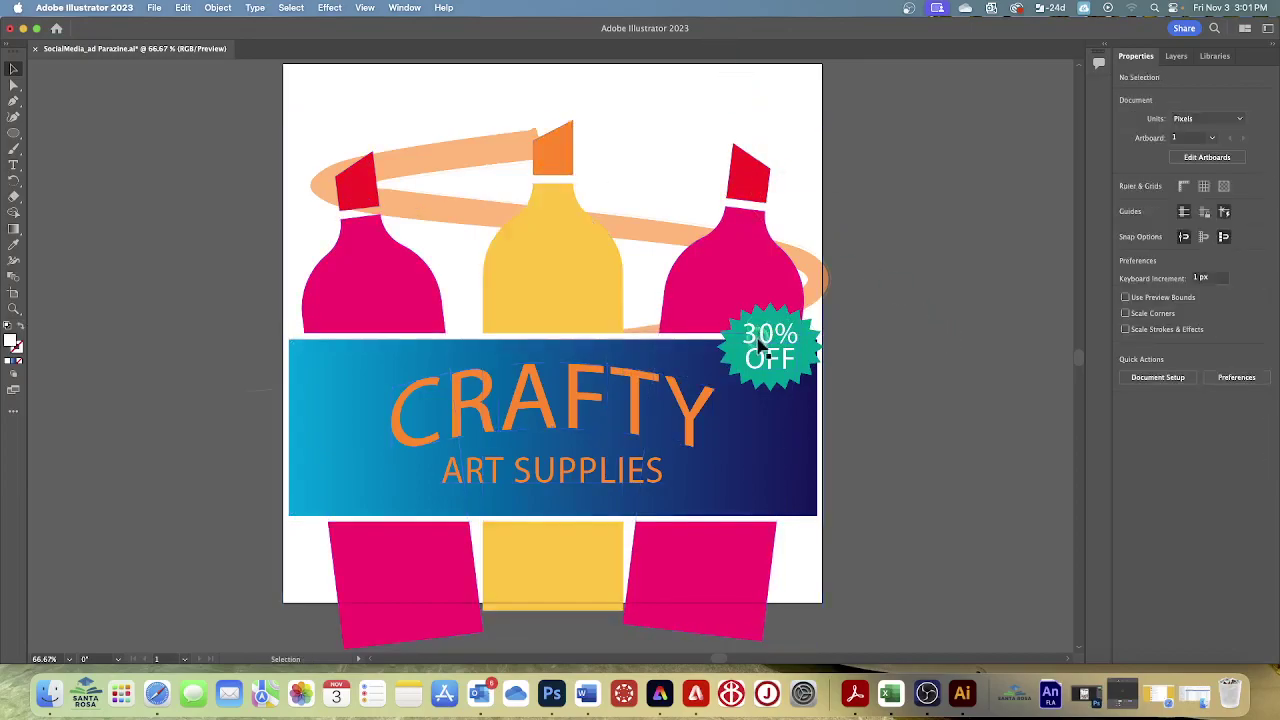
{"action": "left_click_drag", "start_coordinate": [762, 344], "coordinate": [748, 346]}
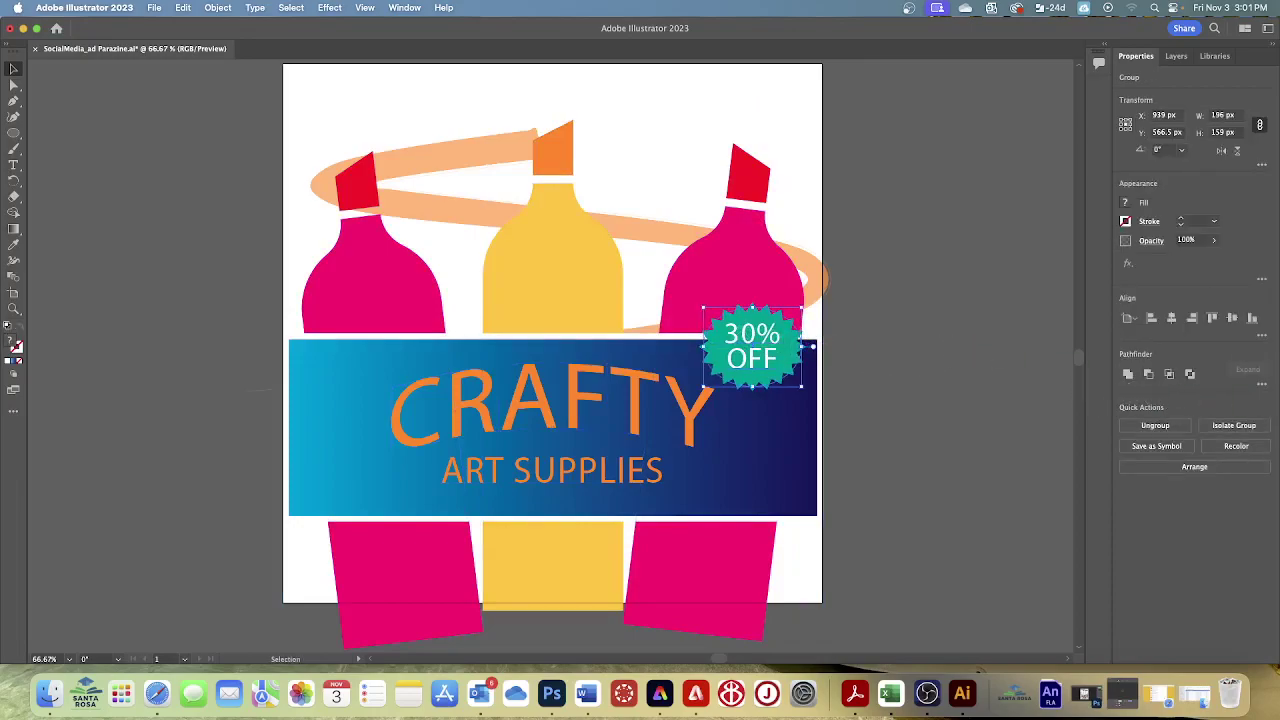
{"action": "left_click", "coordinate": [154, 10]}
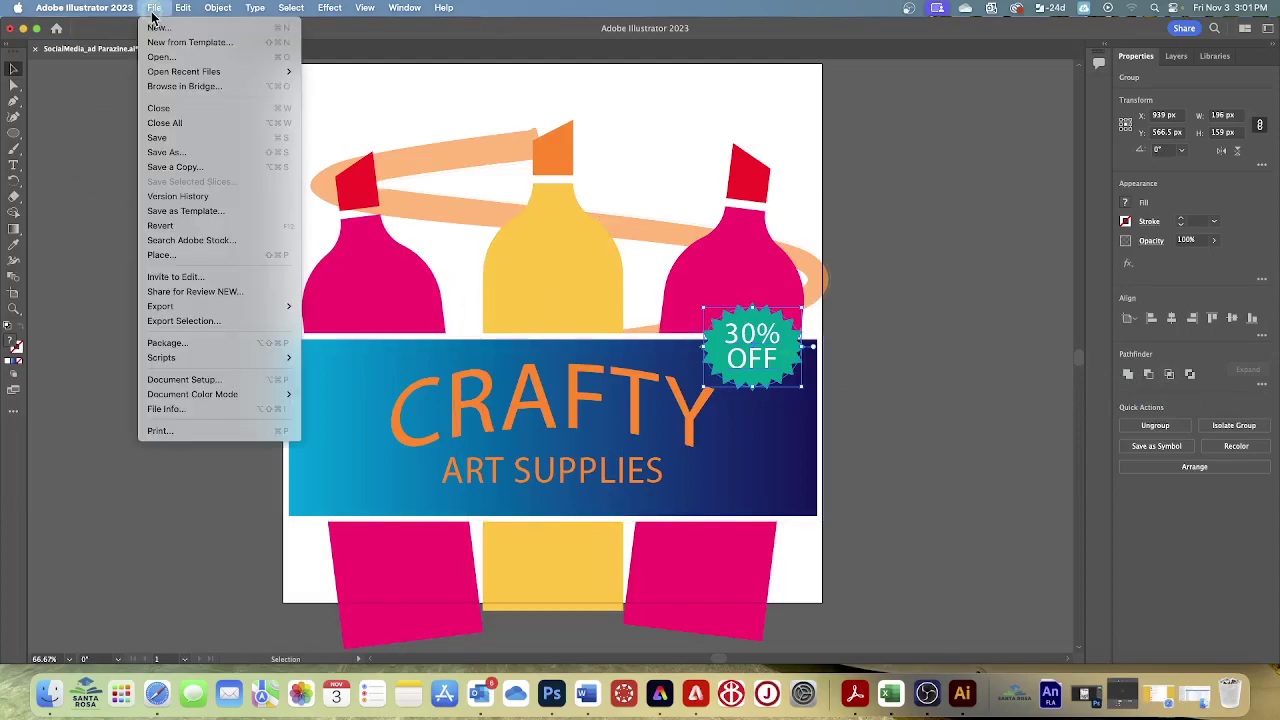
{"action": "left_click", "coordinate": [159, 138]}
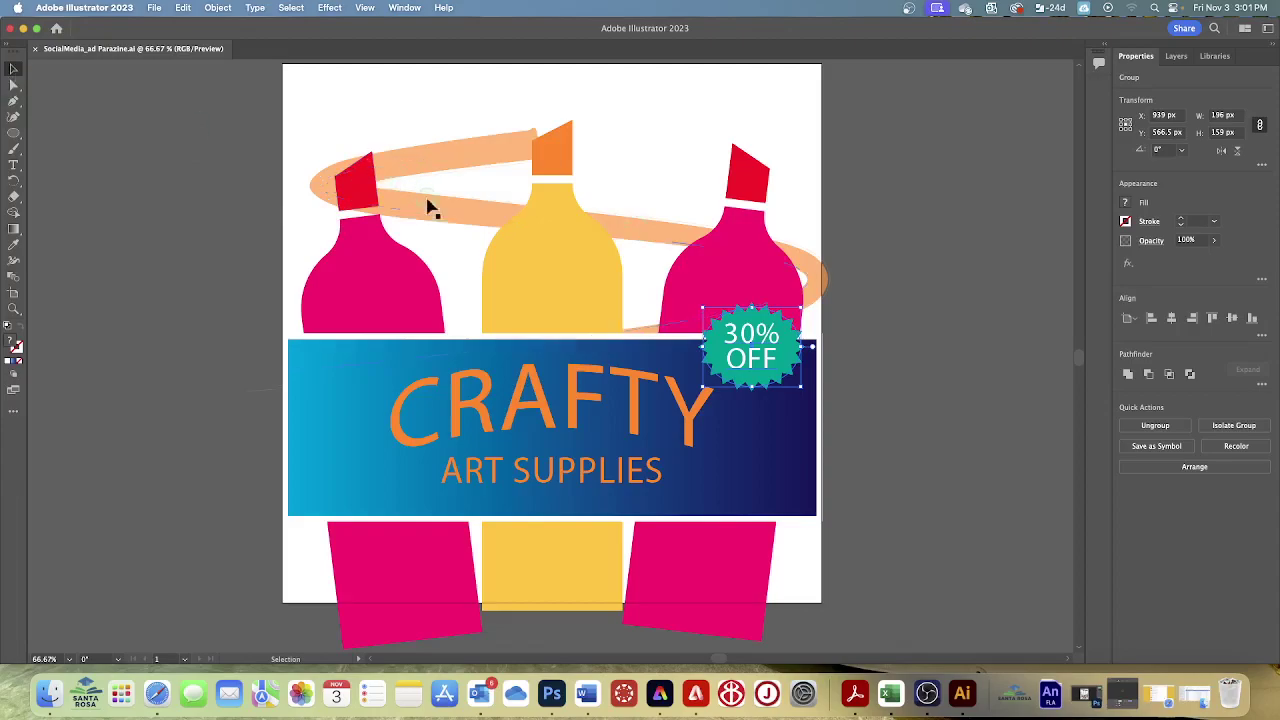
- Move the orange swirl slightly right and down, then start File > New from Template
{"action": "mouse_move", "coordinate": [433, 208]}
{"action": "left_mouse_down"}
{"action": "mouse_move", "coordinate": [466, 218]}
{"action": "mouse_move", "coordinate": [418, 220]}
{"action": "mouse_move", "coordinate": [444, 226]}
{"action": "left_mouse_up"}
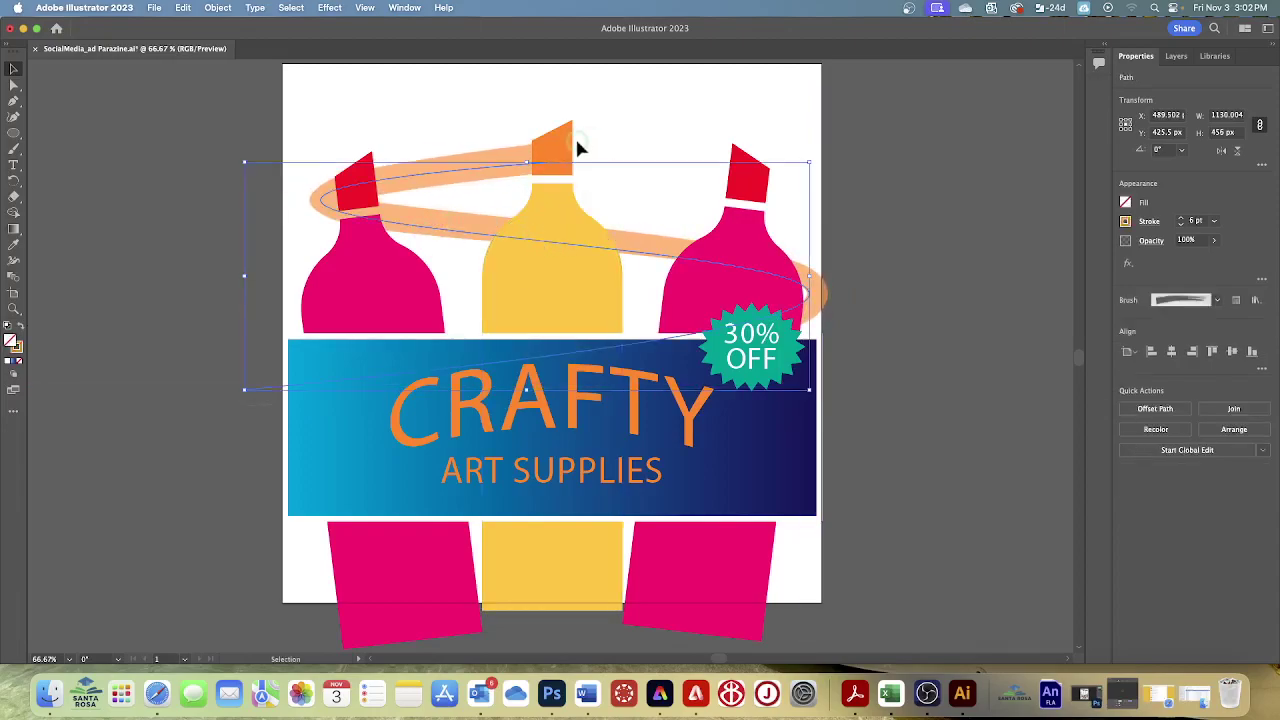
{"action": "left_click", "coordinate": [202, 112]}
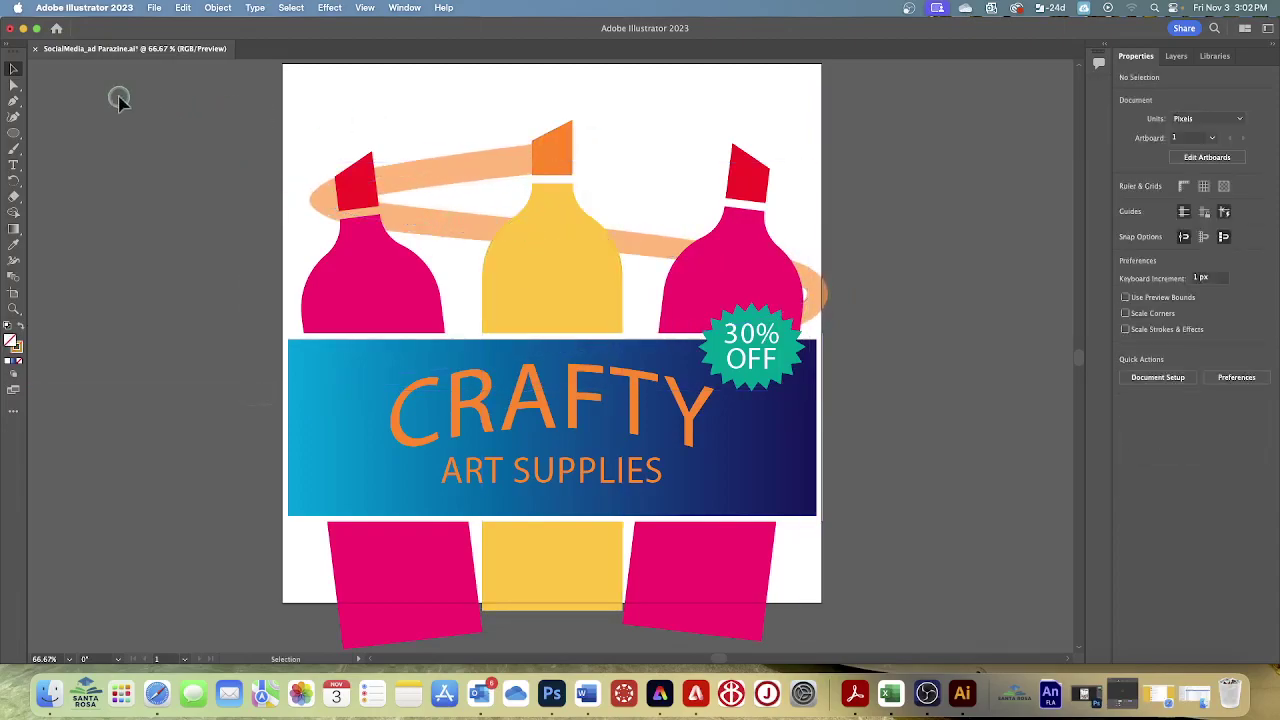
{"action": "left_click", "coordinate": [157, 12]}
{"action": "left_click", "coordinate": [165, 45]}
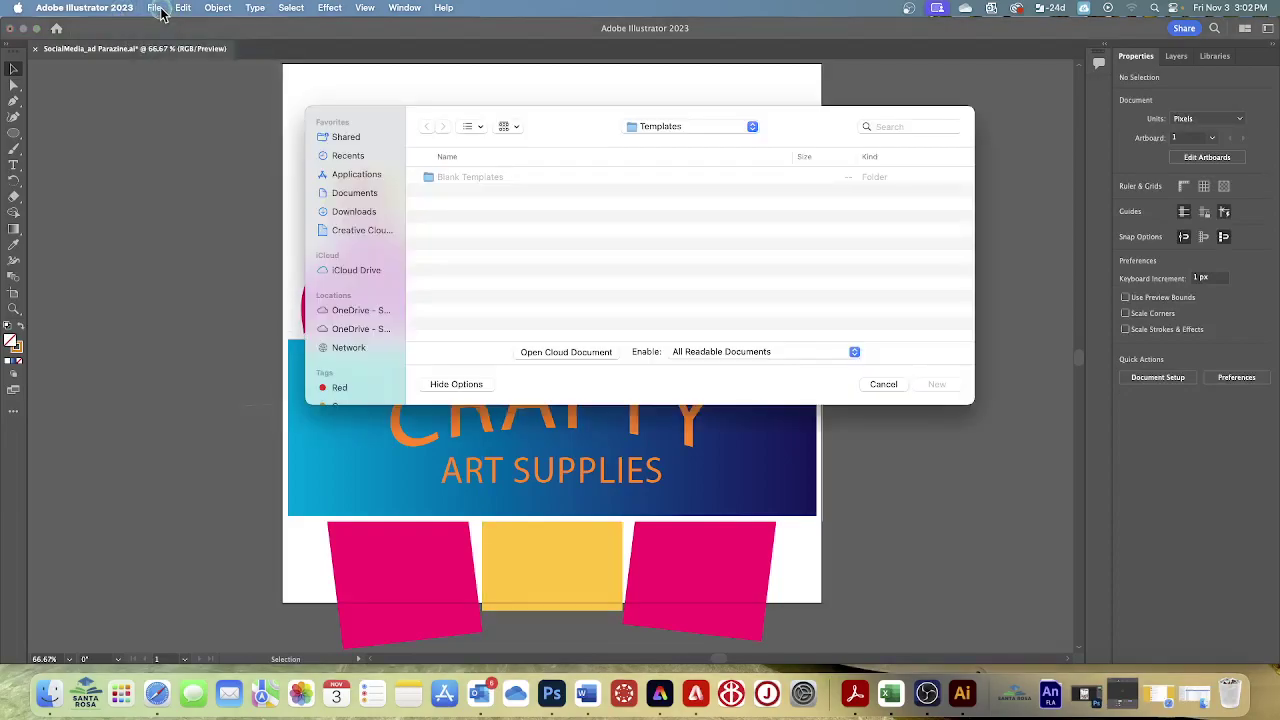